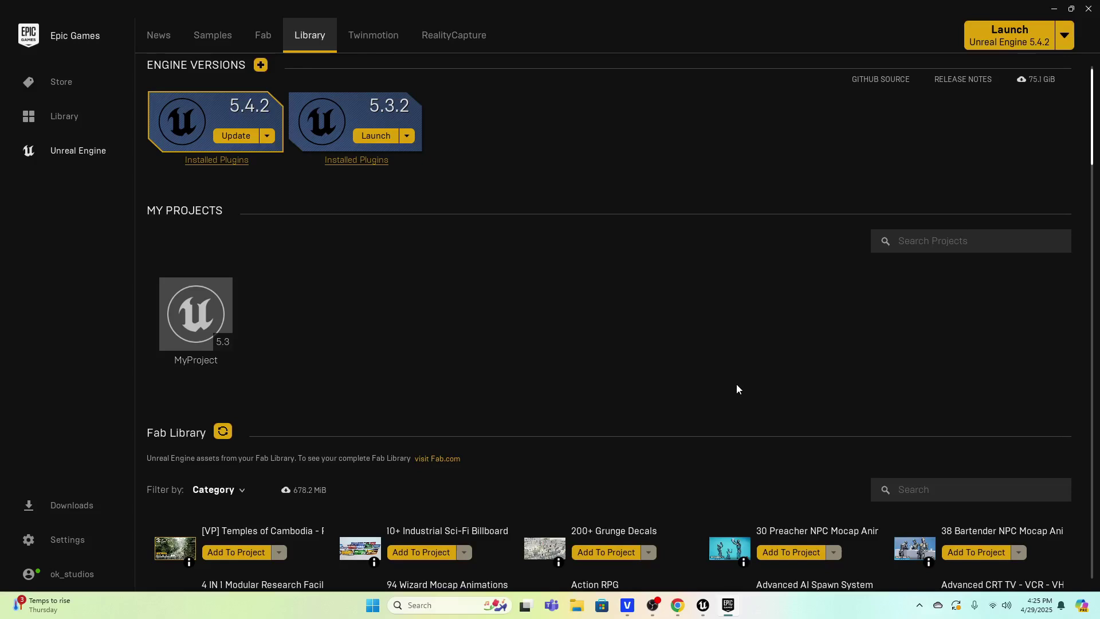
Step: Look over the installed engine versions, existing projects and the assets in the Fab Library
scroll(728, 367, down, 5)
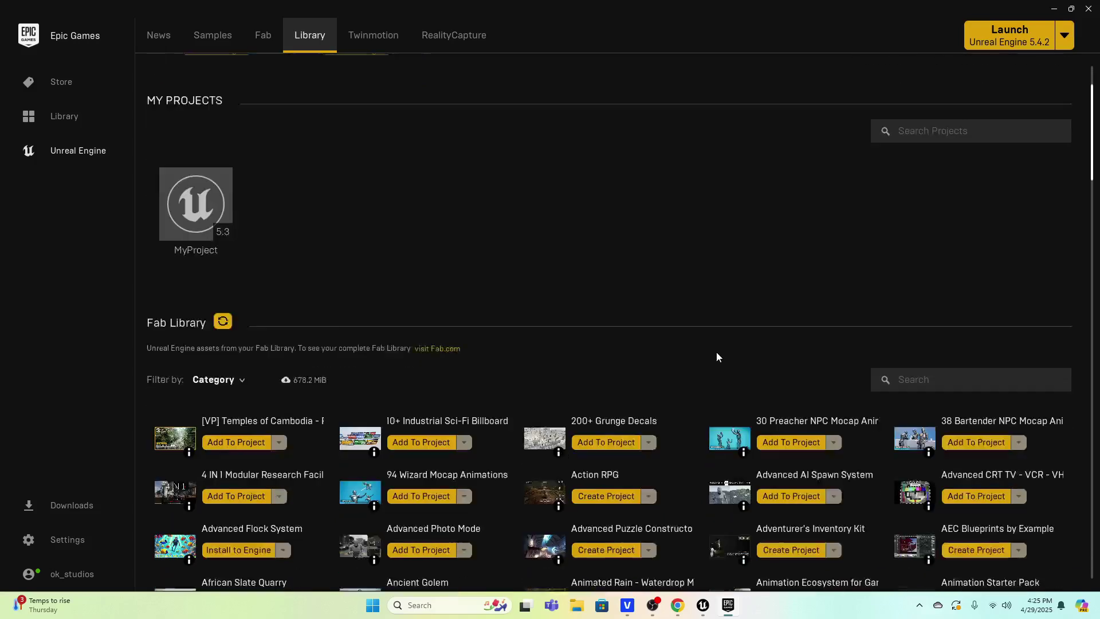
scroll(714, 366, down, 1)
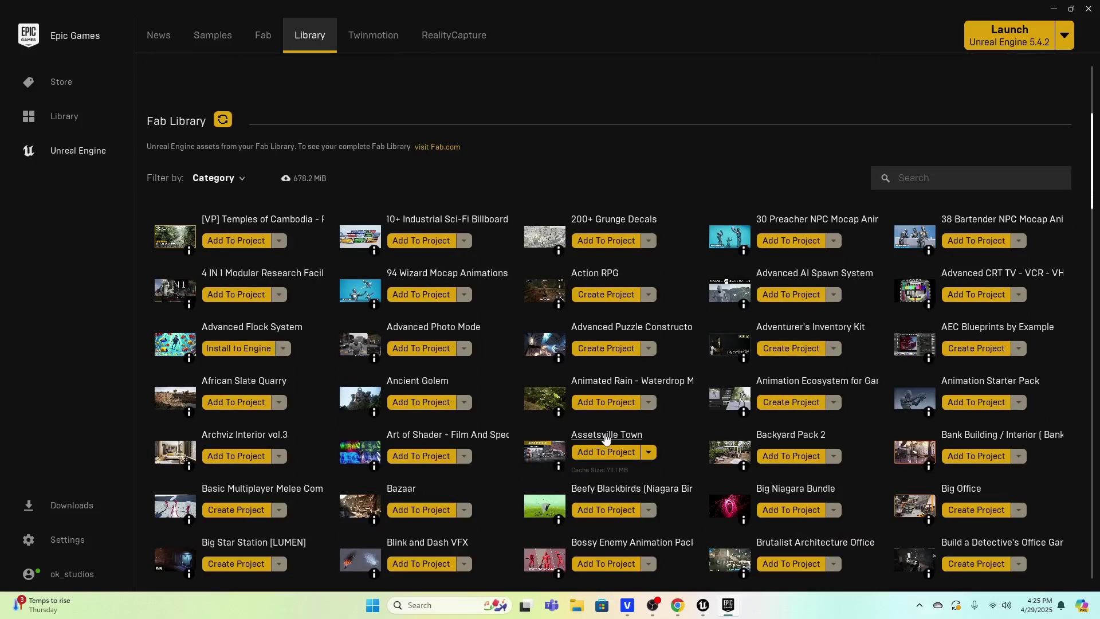
scroll(606, 437, up, 4)
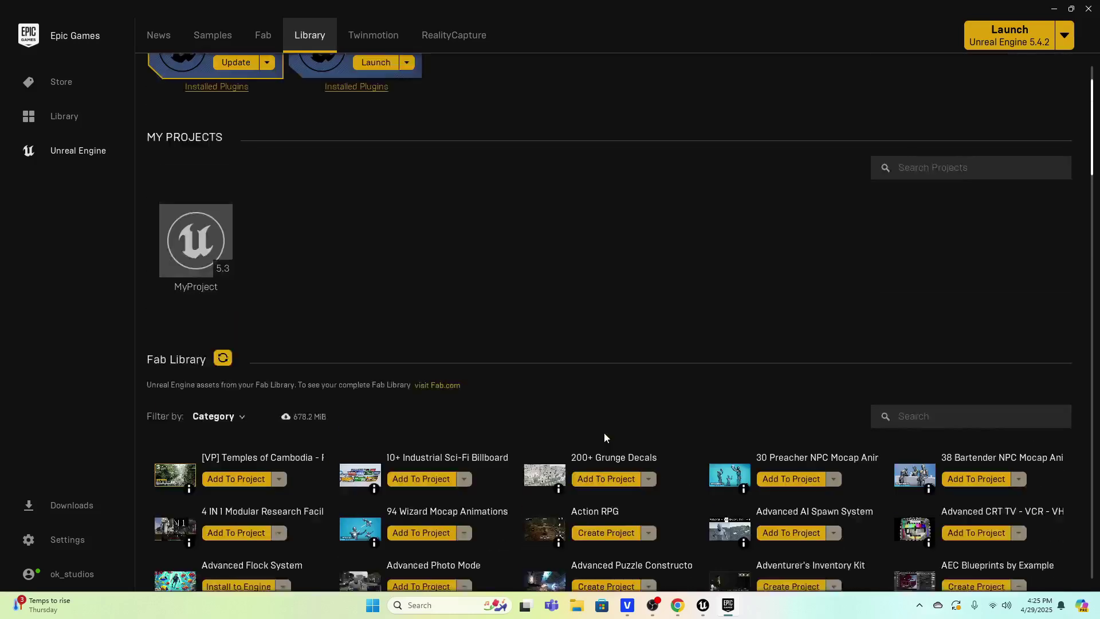
scroll(604, 438, up, 2)
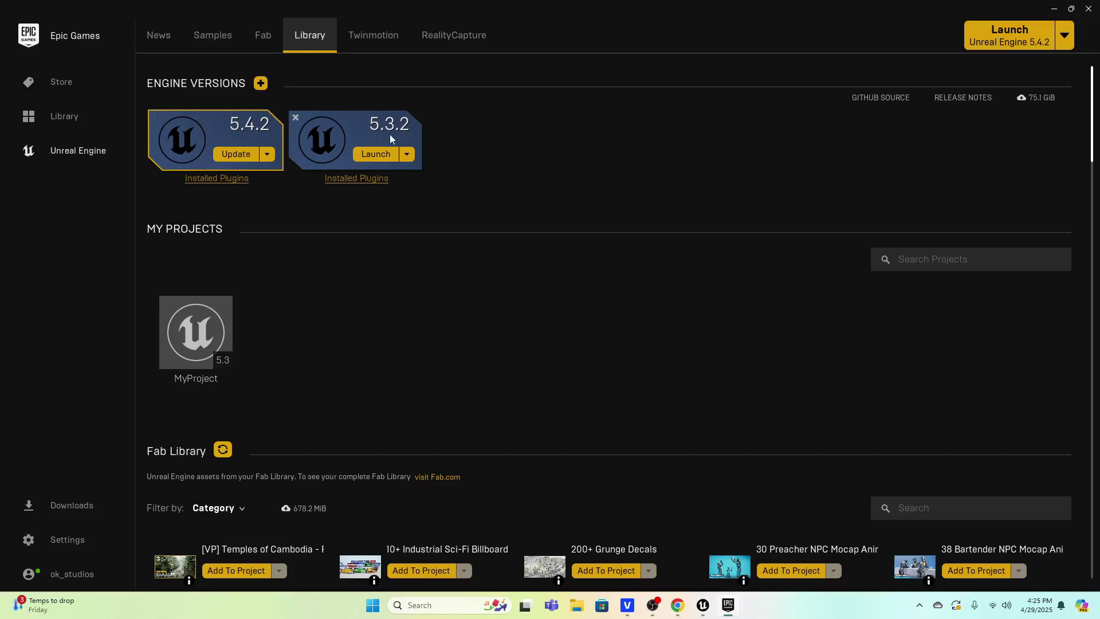
scroll(682, 337, down, 1)
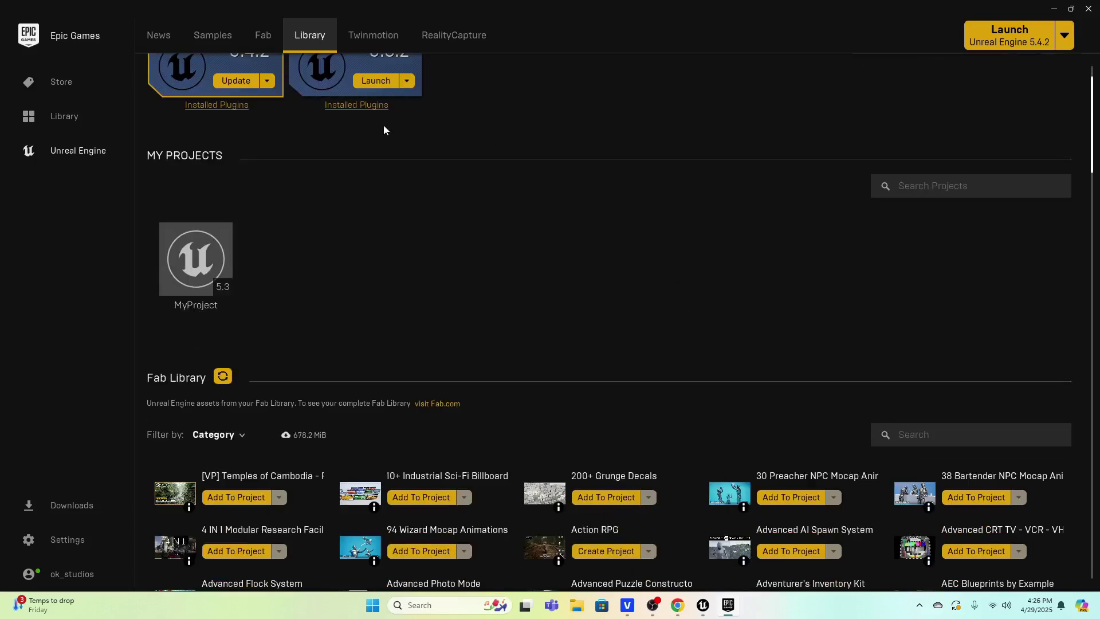
scroll(383, 129, up, 1)
scroll(655, 216, down, 2)
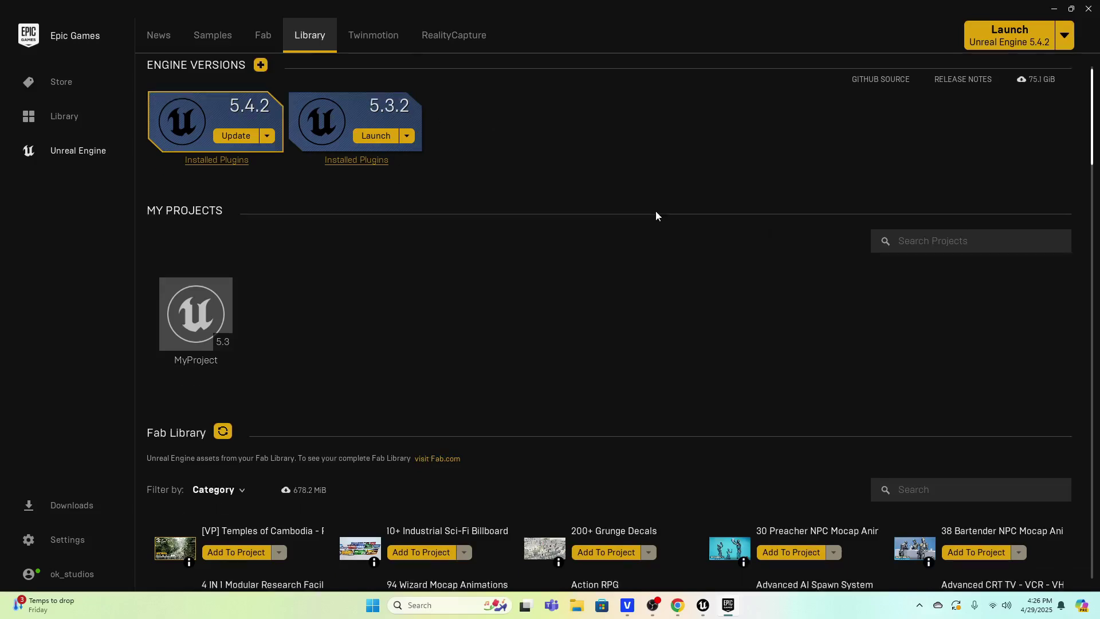
scroll(556, 223, up, 1)
scroll(408, 190, down, 5)
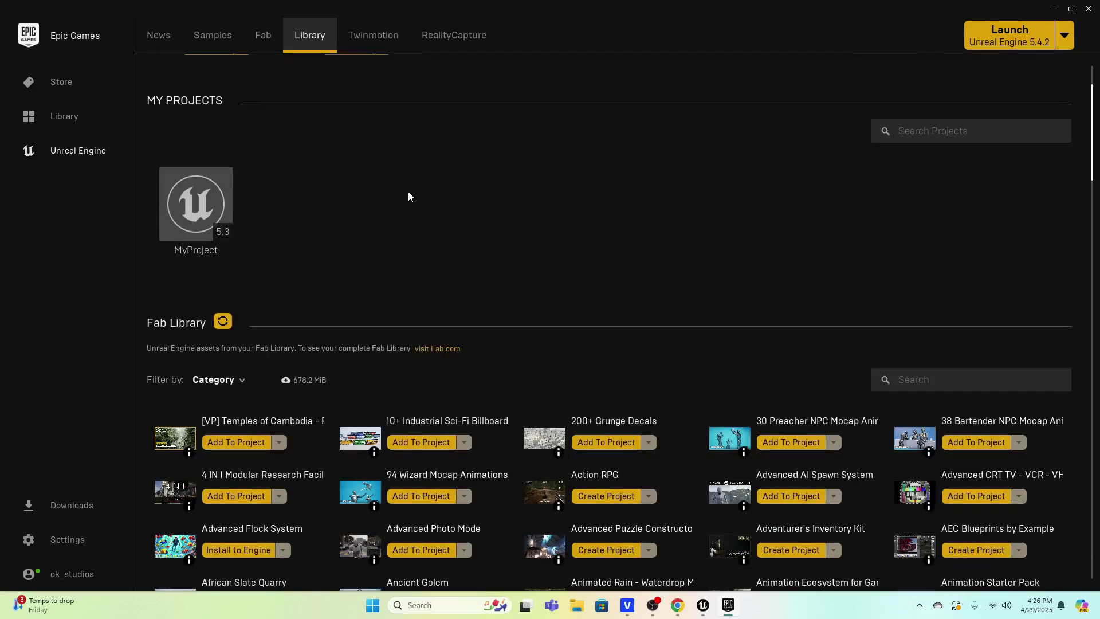
Step: Open the Fab listing of Assetsville Town and review its preview images and description
click(607, 435)
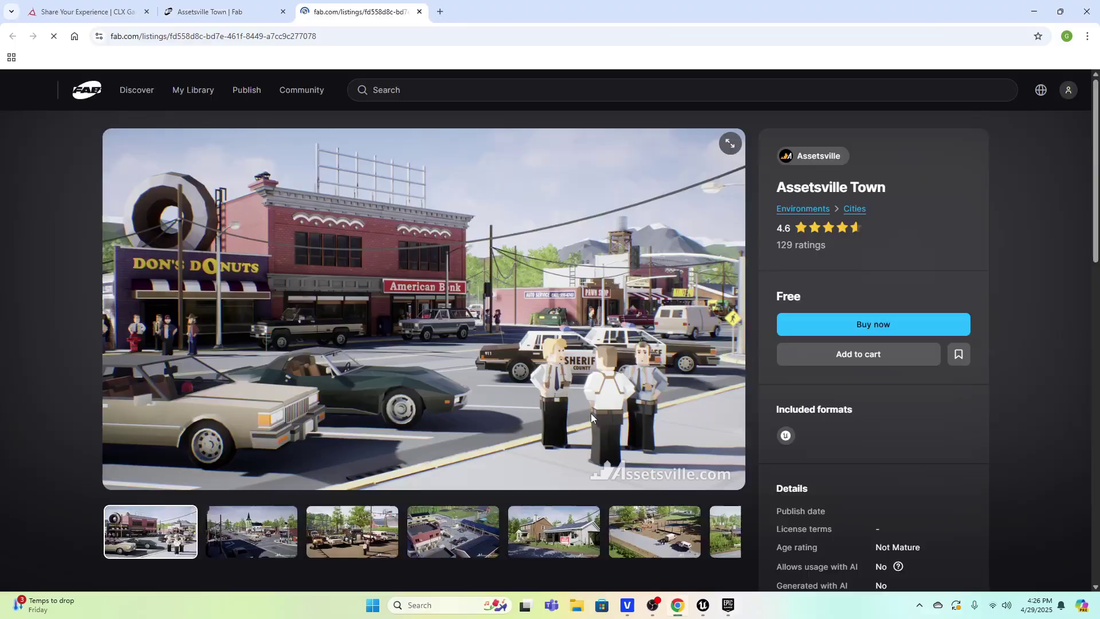
scroll(590, 411, down, 4)
scroll(589, 406, up, 2)
scroll(589, 406, up, 1)
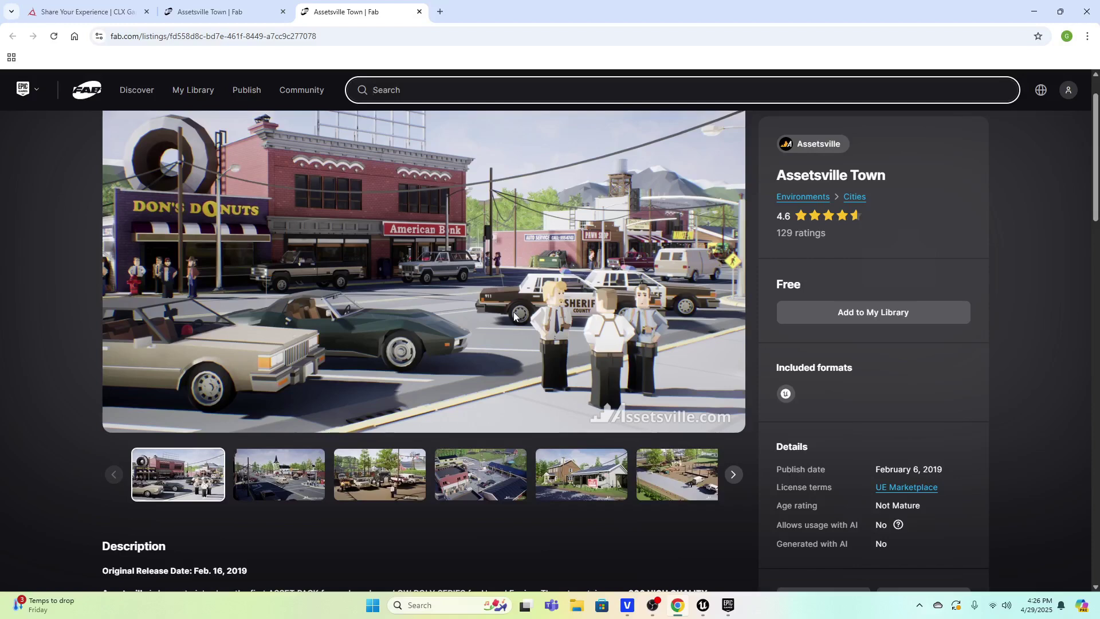
scroll(580, 286, down, 3)
scroll(580, 286, up, 1)
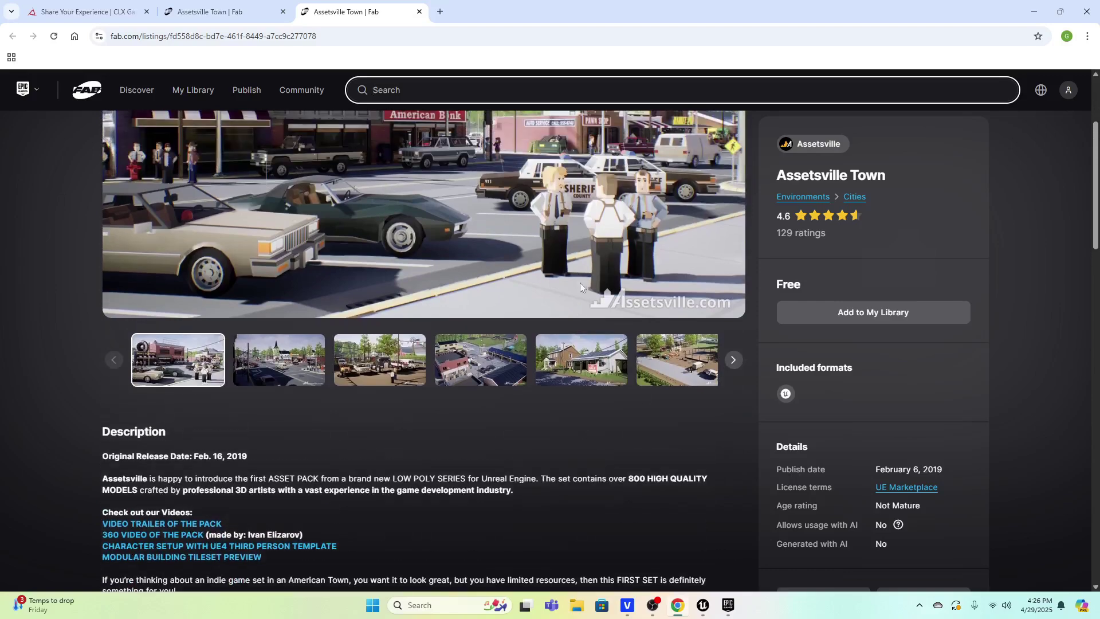
Step: Switch to the Unreal Editor project and open the Maps folder inside AssetsvilleTown
click(710, 607)
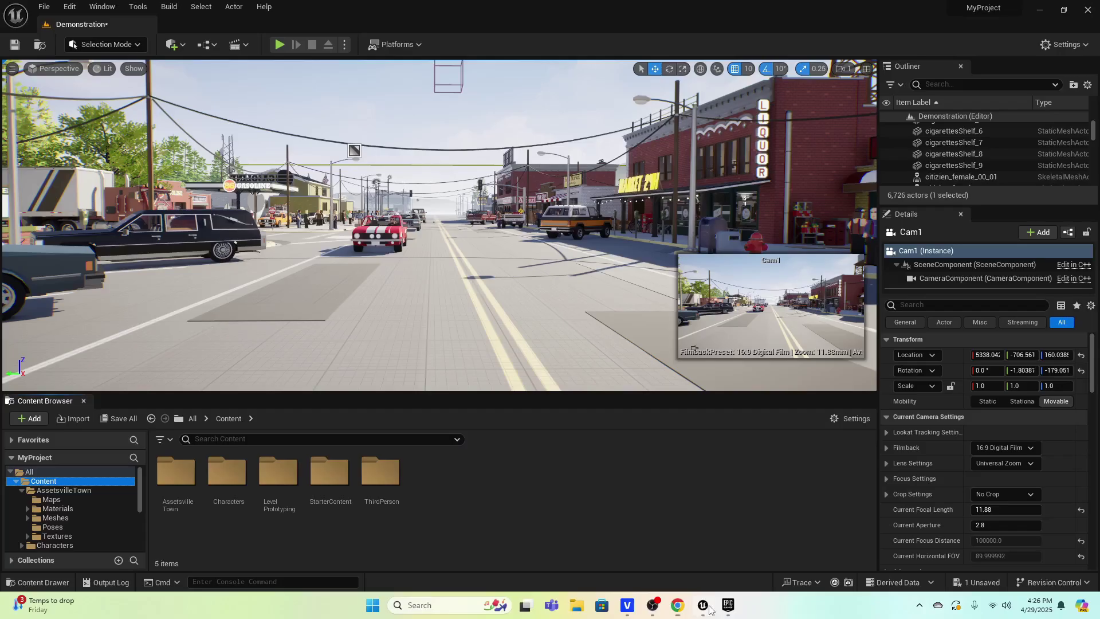
click(76, 490)
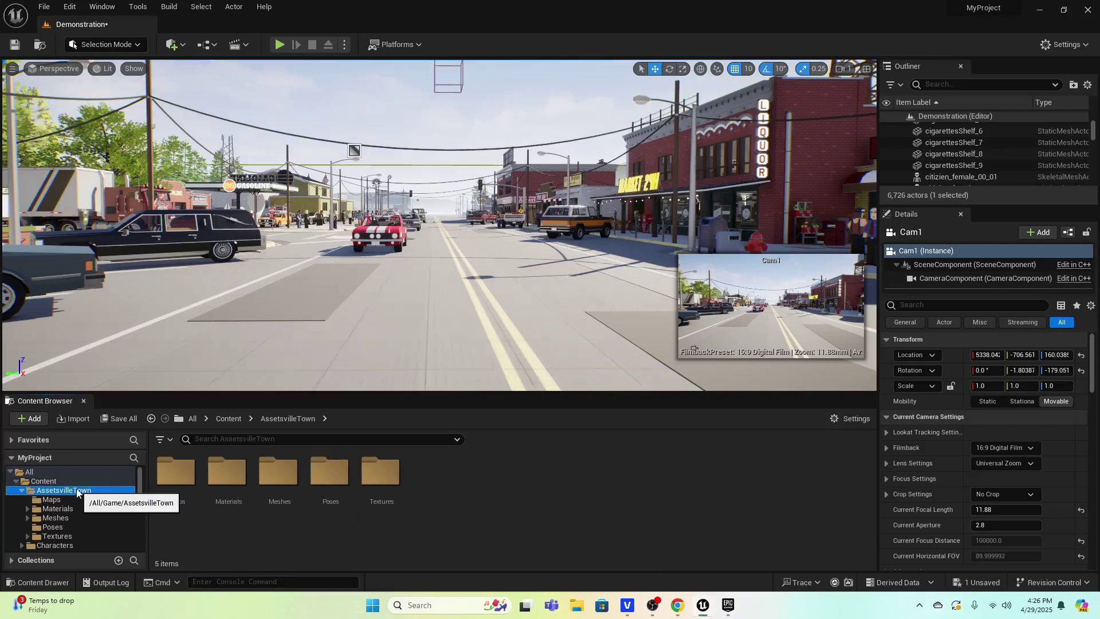
double_click(177, 472)
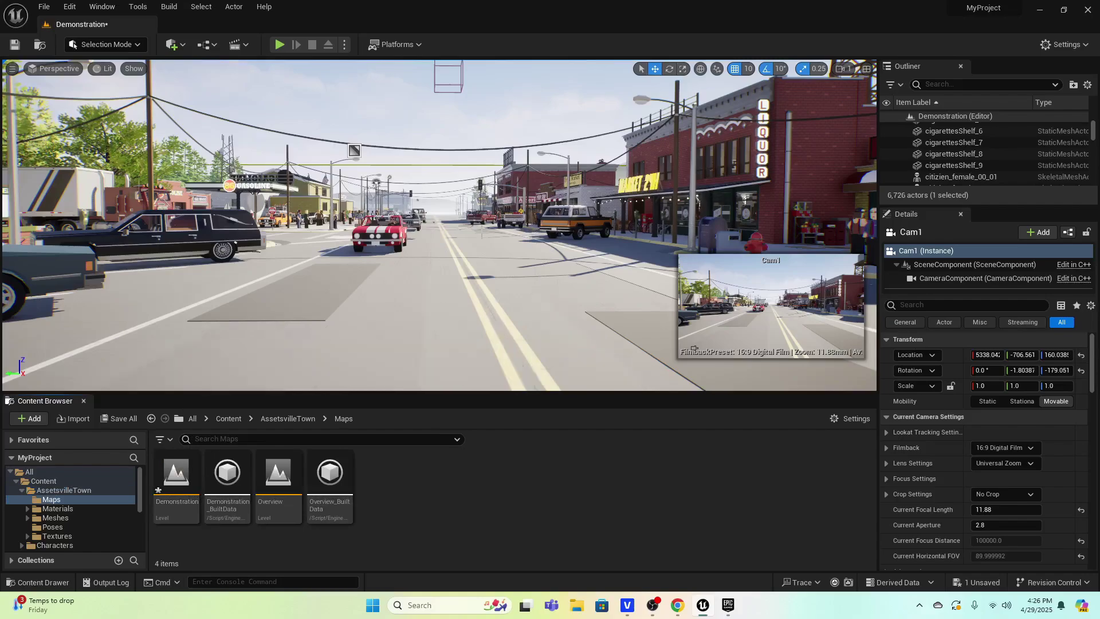
Step: Move the blue sedan on the main street to about Y -553.67 and lower it to Z -30
key(w)
mouse_move(485, 240)
right_down()
mouse_move(479, 227)
mouse_move(485, 240)
right_up()
key(s)
click(504, 246)
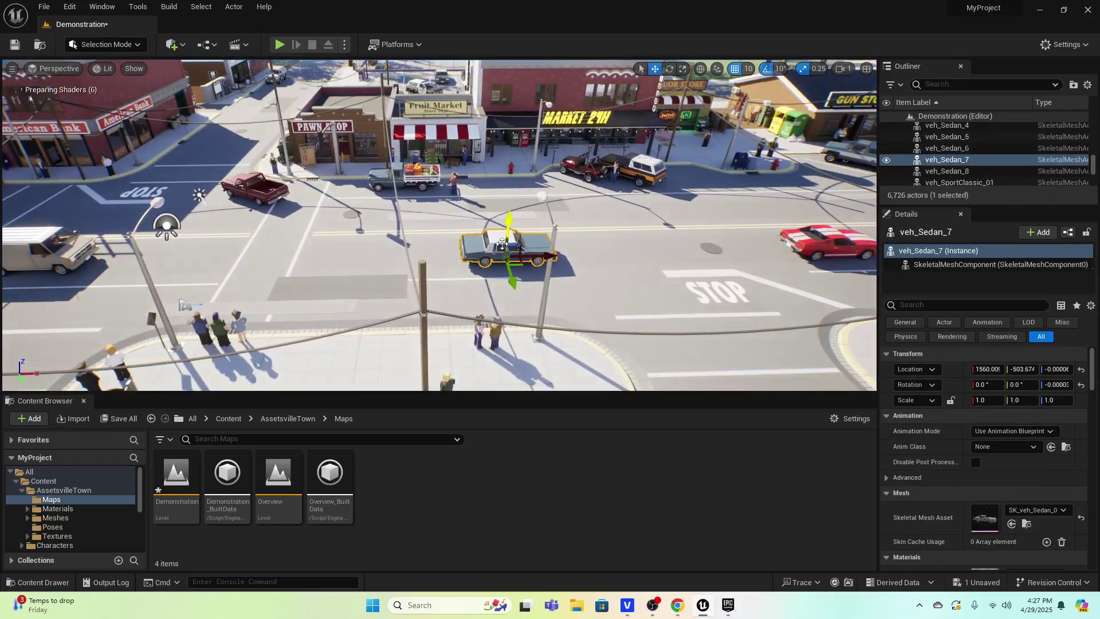
drag(517, 276, 390, 273)
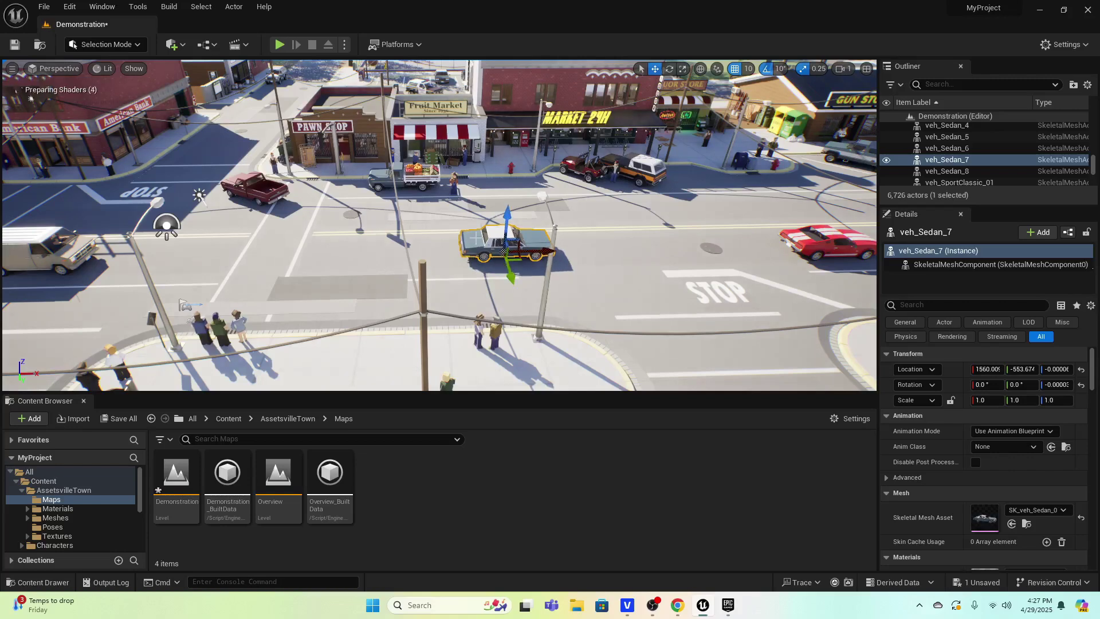
mouse_move(508, 213)
mouse_down()
mouse_move(507, 184)
mouse_move(508, 219)
mouse_up()
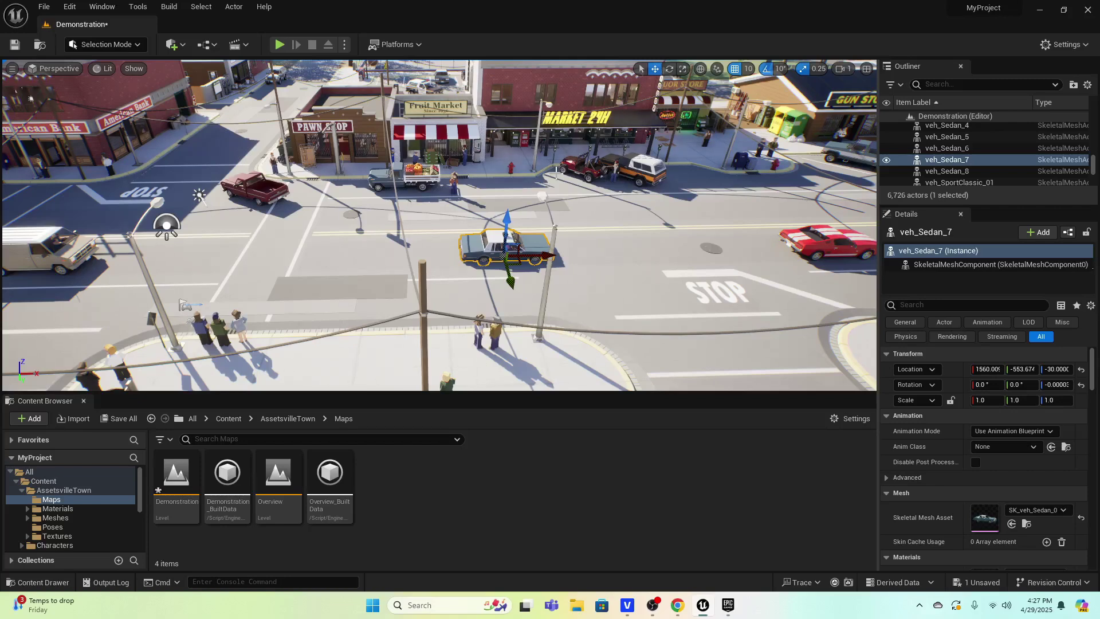
Step: Fly through the town's streets and examine the buildings, vehicles and characters of the Demonstration level
right_drag(549, 187, 289, 87)
key(w)
key(w)
key(w)
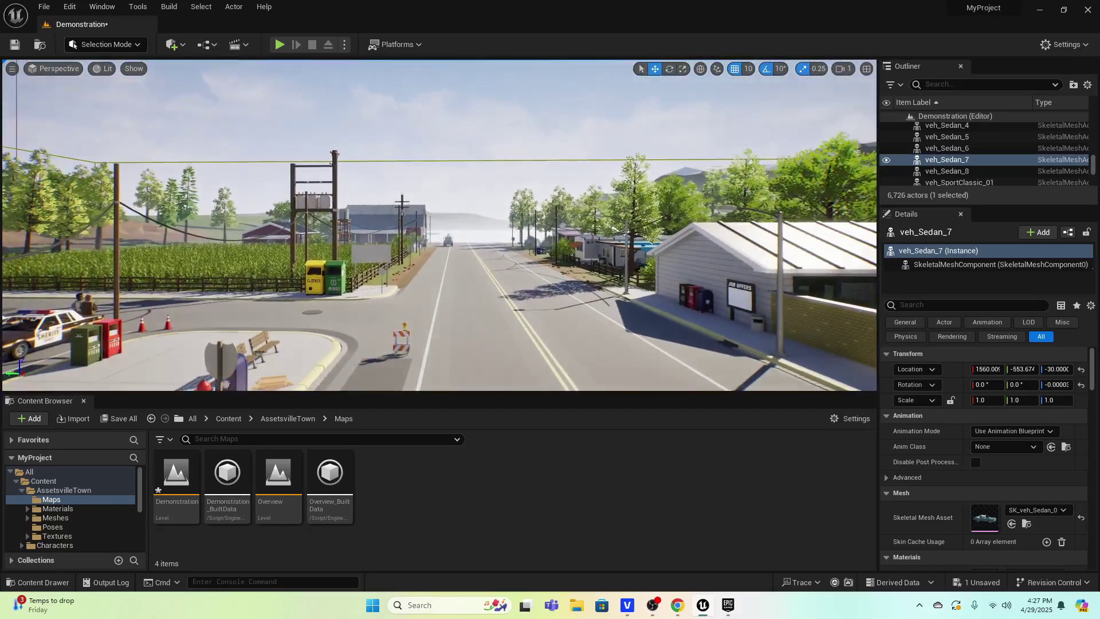
key(w)
right_drag(375, 148, 414, 180)
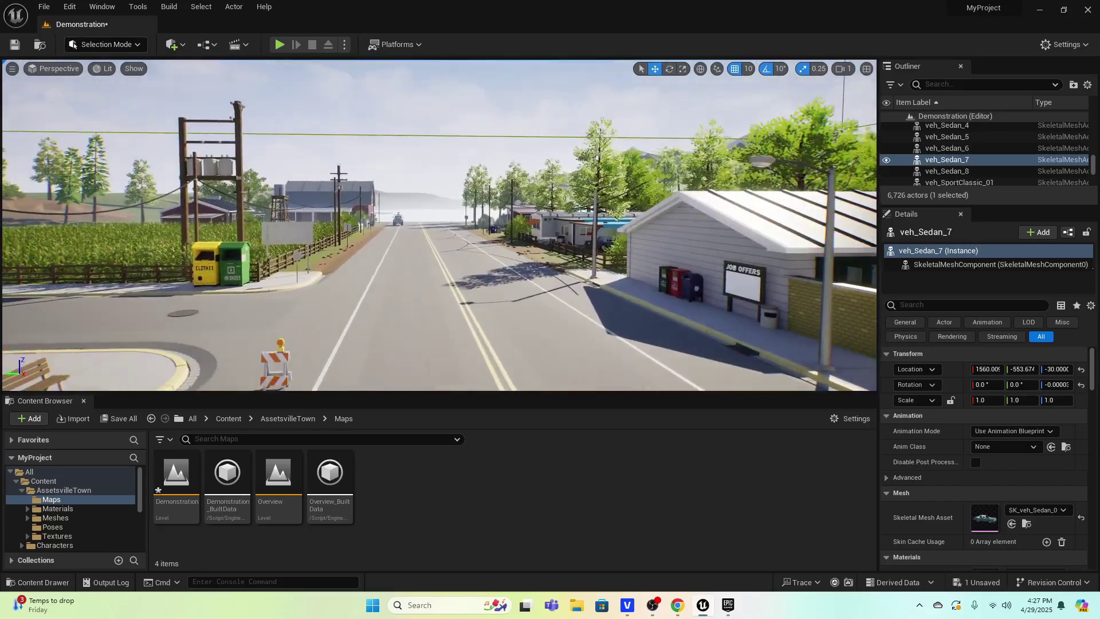
key(w)
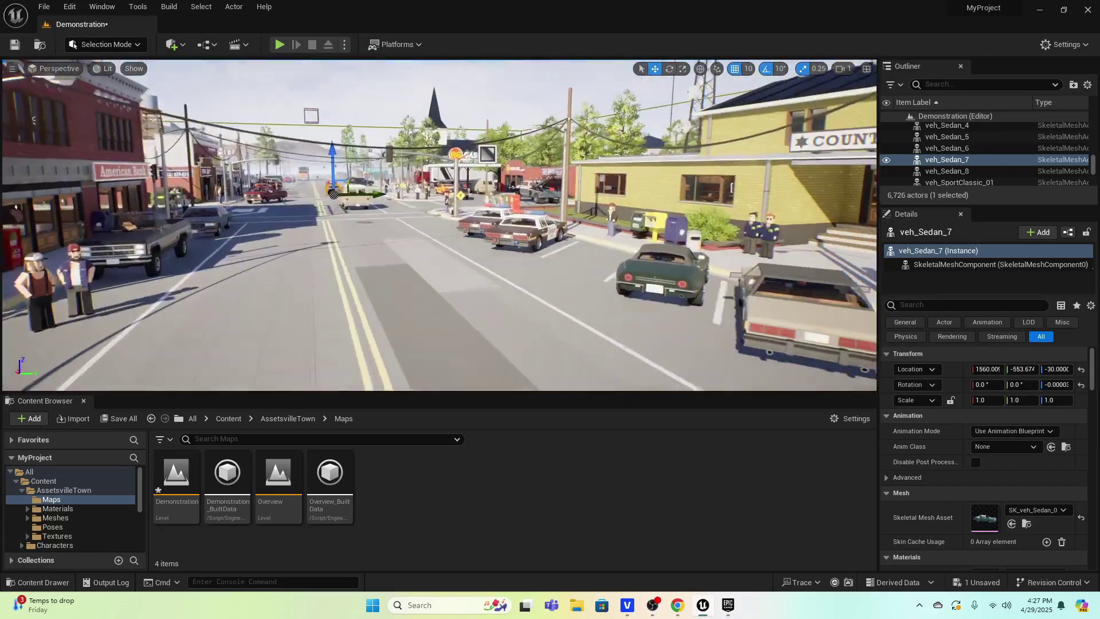
mouse_move(376, 152)
right_down()
mouse_move(393, 145)
mouse_move(376, 152)
right_up()
key(w)
scroll(376, 152, down, 3)
scroll(376, 152, up, 1)
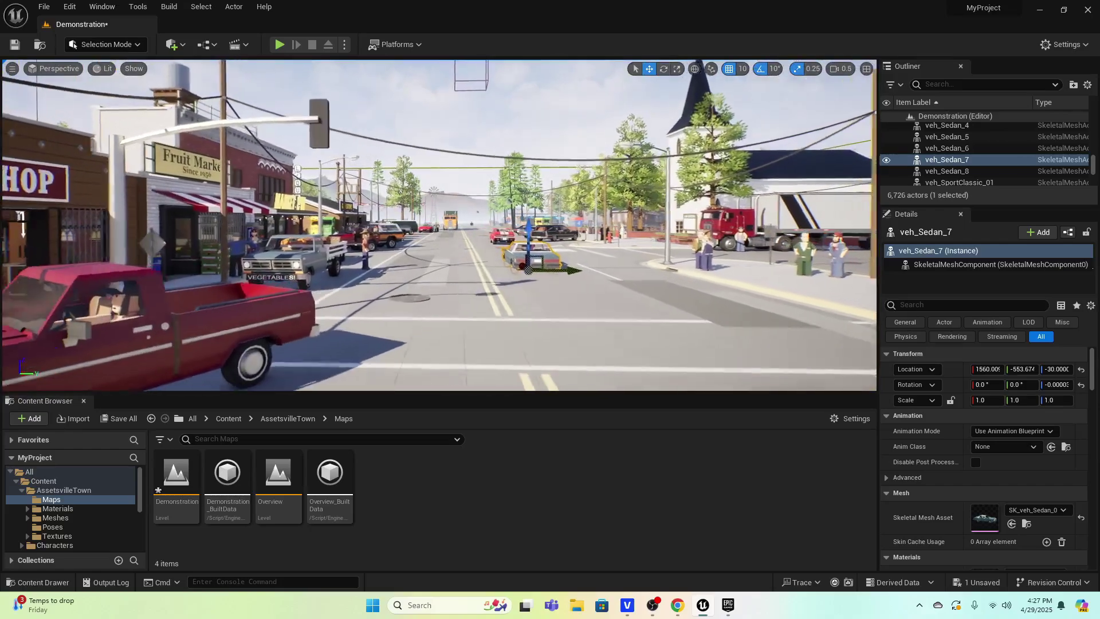
key(w)
scroll(439, 225, down, 2)
right_drag(439, 225, 439, 229)
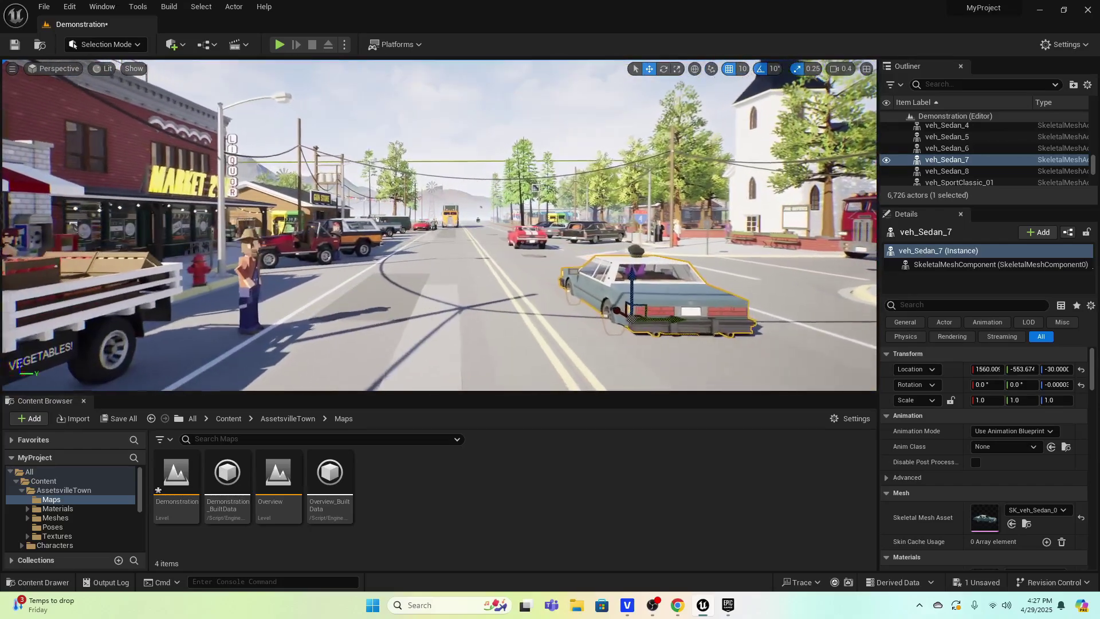
Step: Frame the dark-haired man in the white tank top in close-up and create a Cine Camera Actor from that view
key(w)
scroll(439, 225, up, 6)
mouse_move(439, 224)
right_down()
mouse_move(851, 223)
mouse_move(448, 220)
right_up()
key(w)
scroll(439, 225, down, 2)
key(w)
key(w)
mouse_move(376, 152)
right_down()
mouse_move(364, 162)
mouse_move(382, 163)
mouse_move(338, 163)
mouse_move(453, 150)
mouse_move(355, 152)
right_up()
key(w)
key(s)
key(w)
key(s)
key(w)
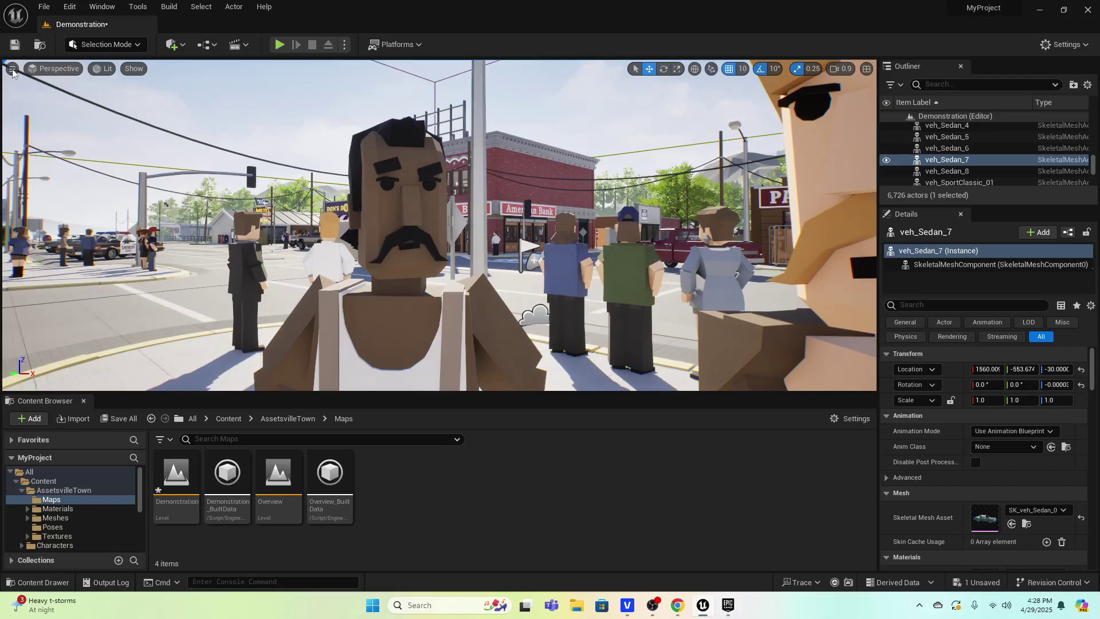
click(12, 70)
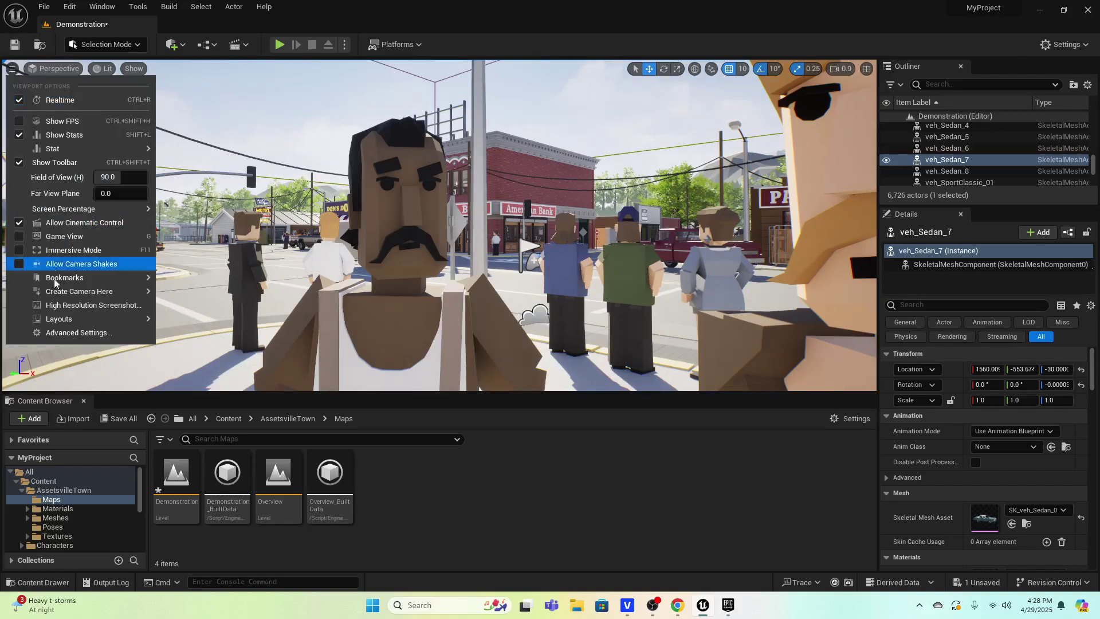
mouse_move(115, 292)
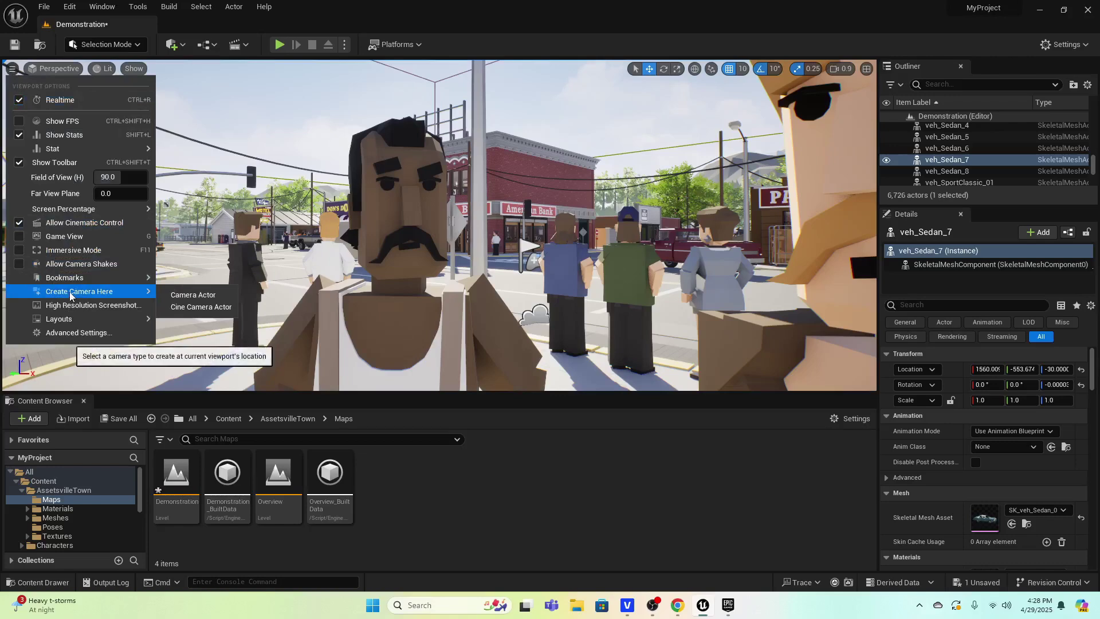
click(216, 312)
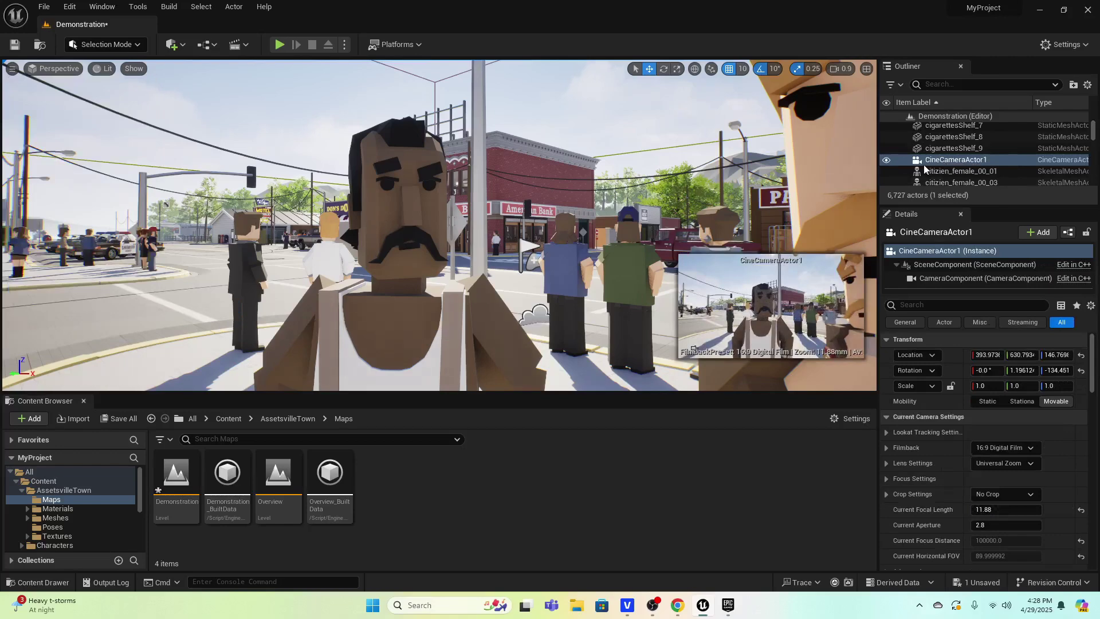
Step: Rename the new cine camera as Cam2_Actor1_CU
right_click(981, 161)
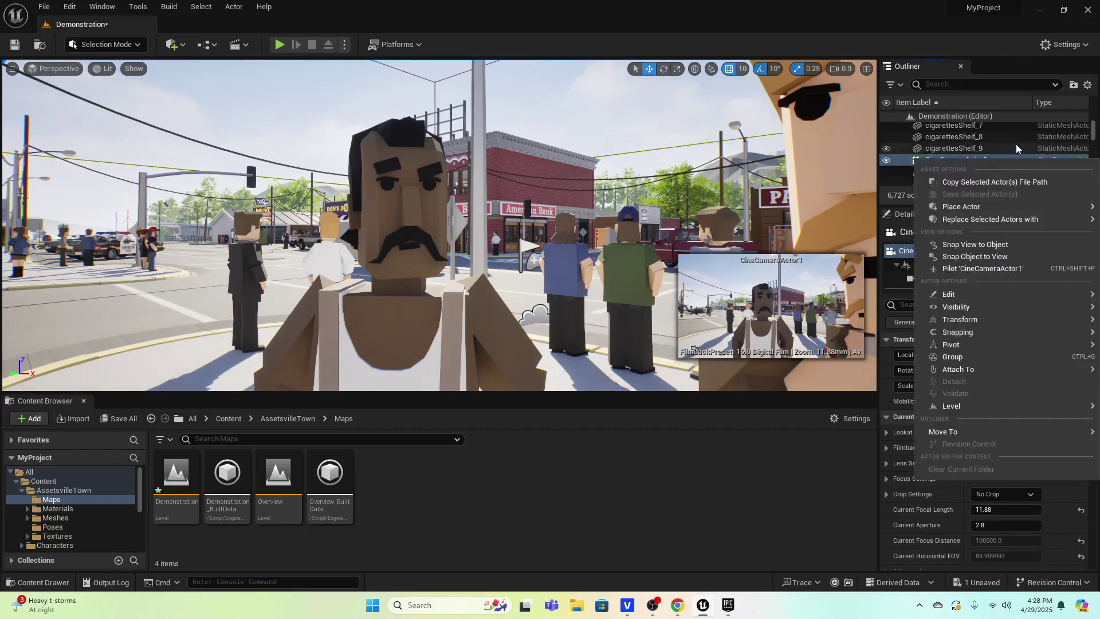
click(920, 152)
click(945, 161)
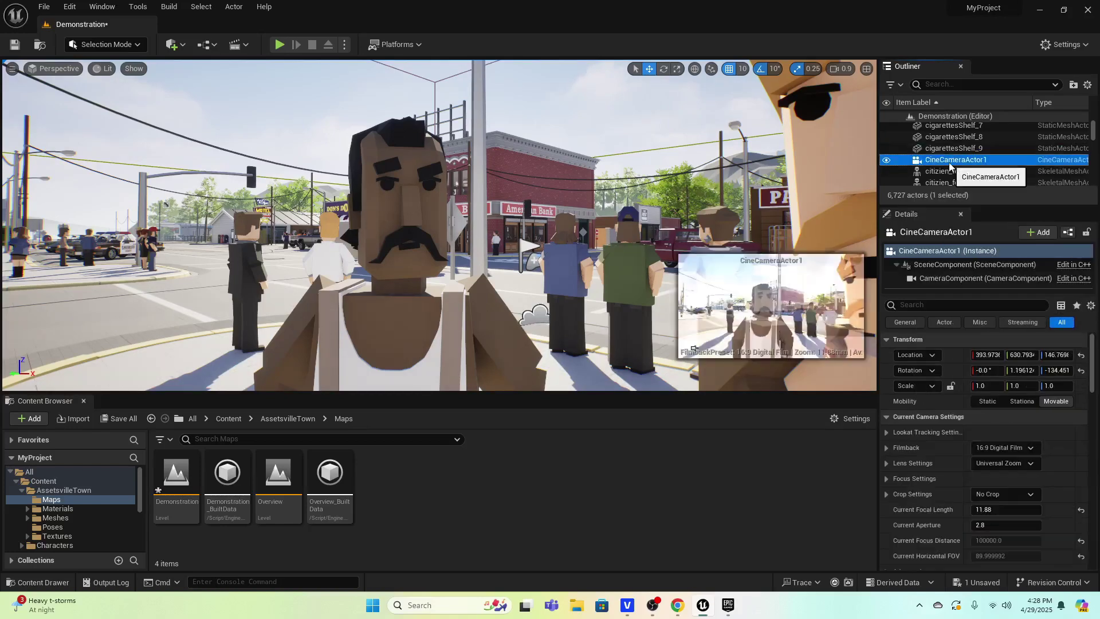
click(956, 161)
text(Cam)
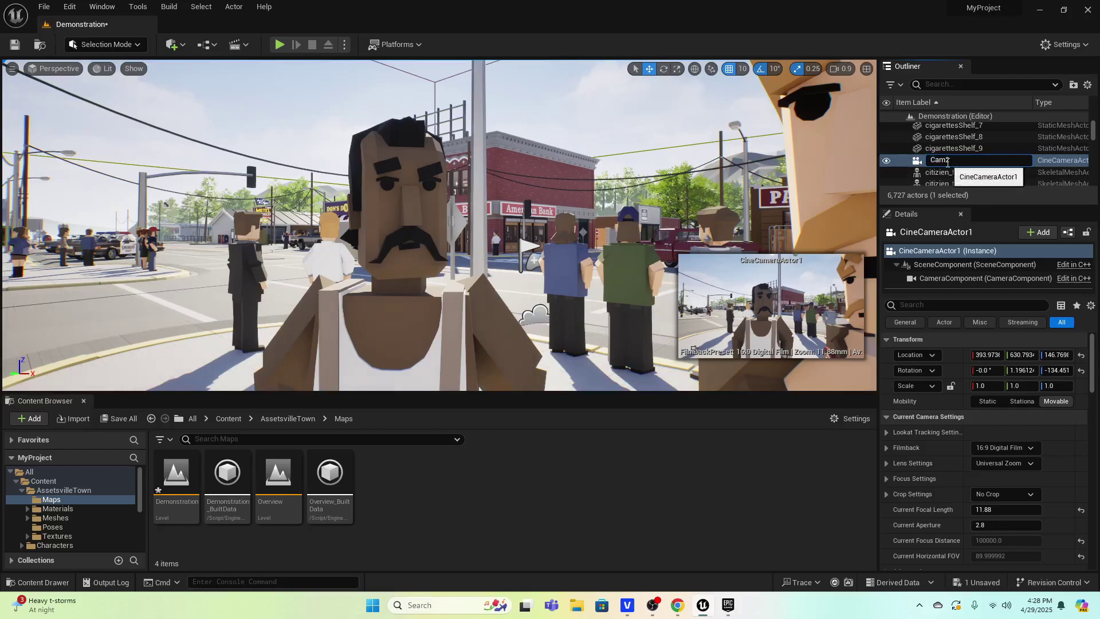
text(2)
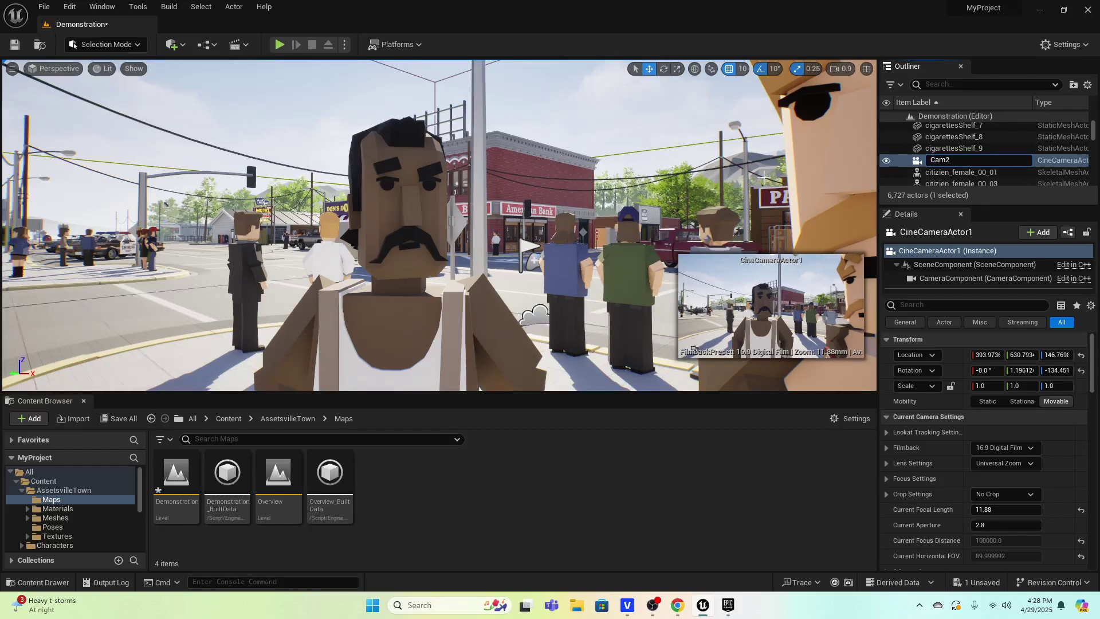
text(_AA)
key(BackSpace)
text(c)
key(BackSpace)
text(1_CU)
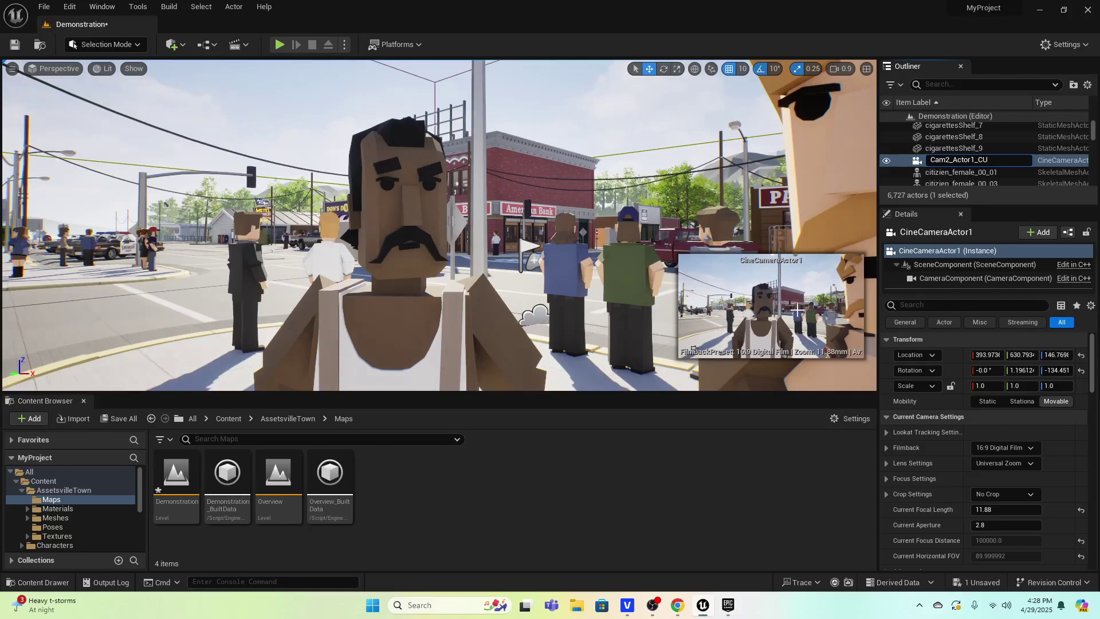
key(Return)
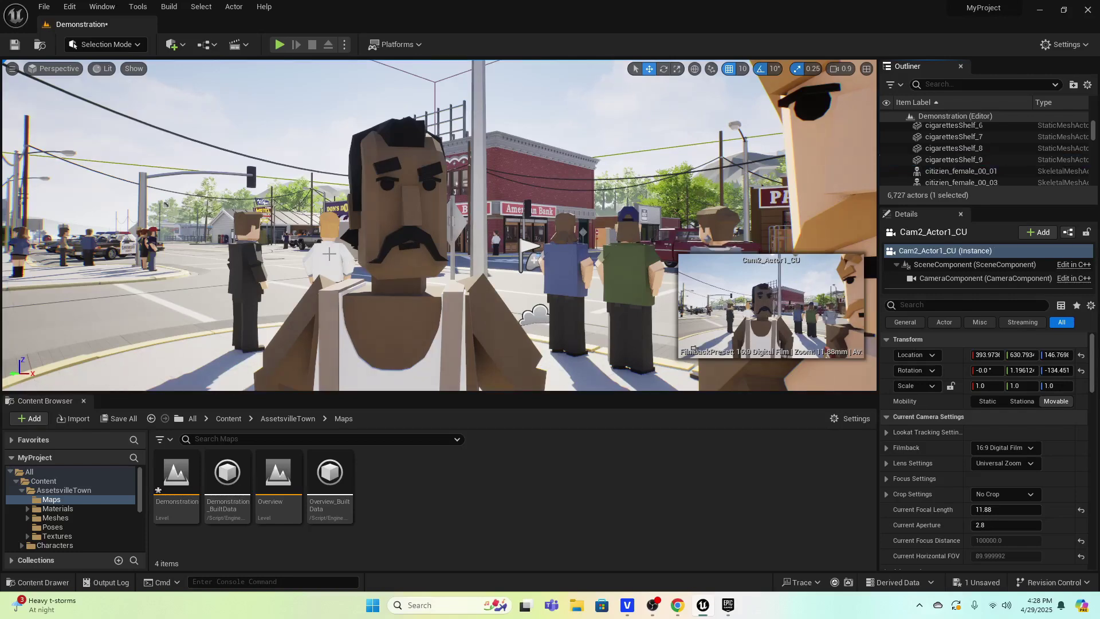
Step: Frame the blond man in the brown vest beside the dark-haired man and create another Cine Camera Actor from that view
right_drag(379, 252, 184, 303)
scroll(8, 344, down, 2)
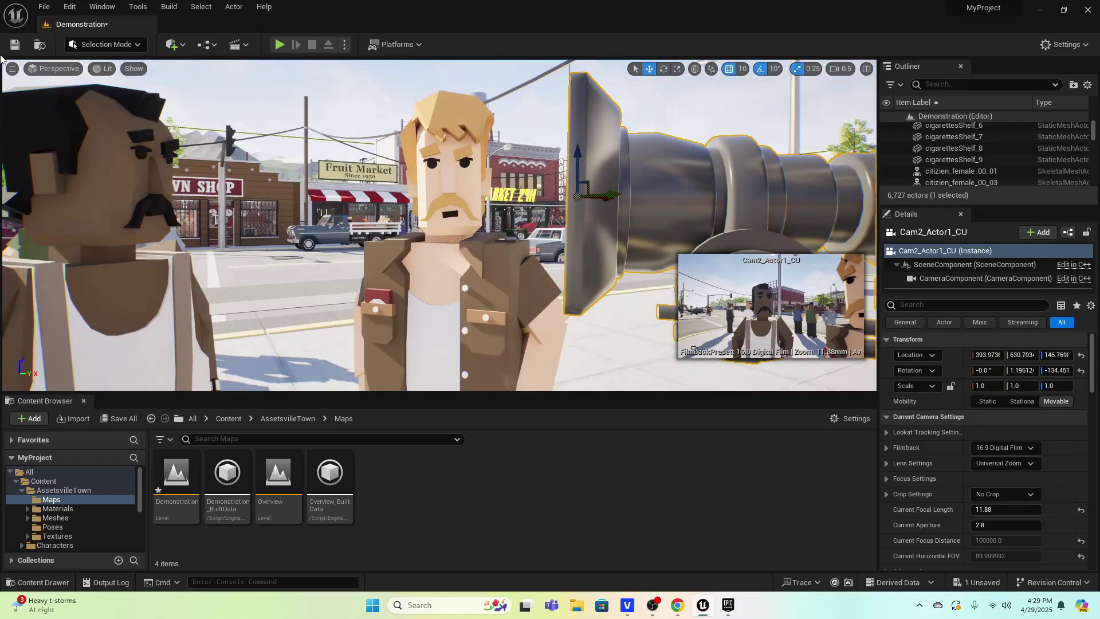
click(11, 68)
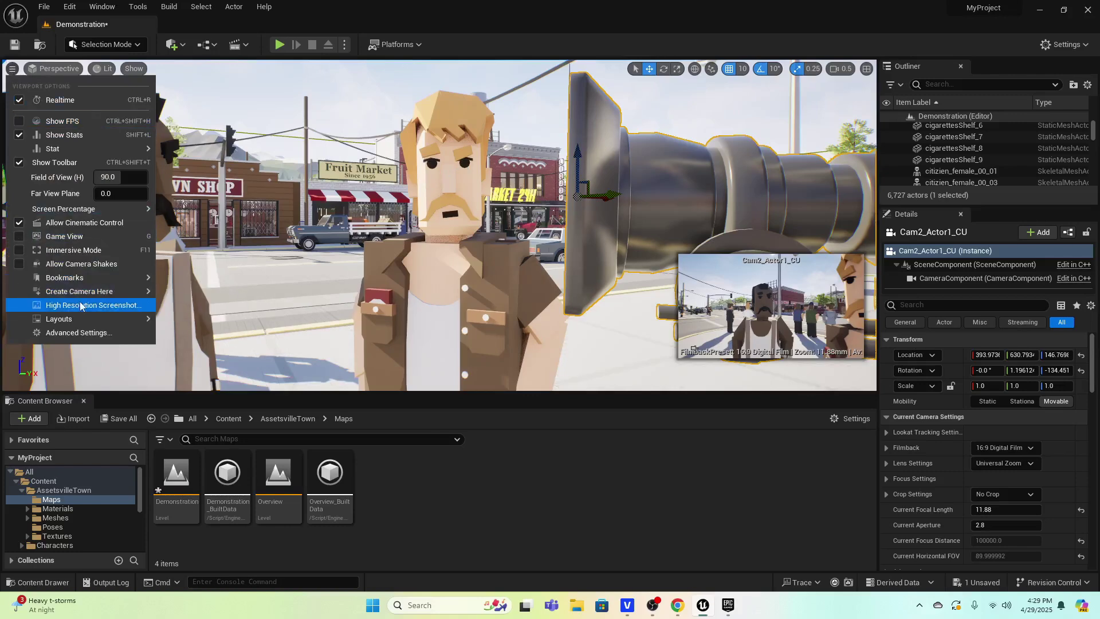
mouse_move(84, 292)
click(229, 310)
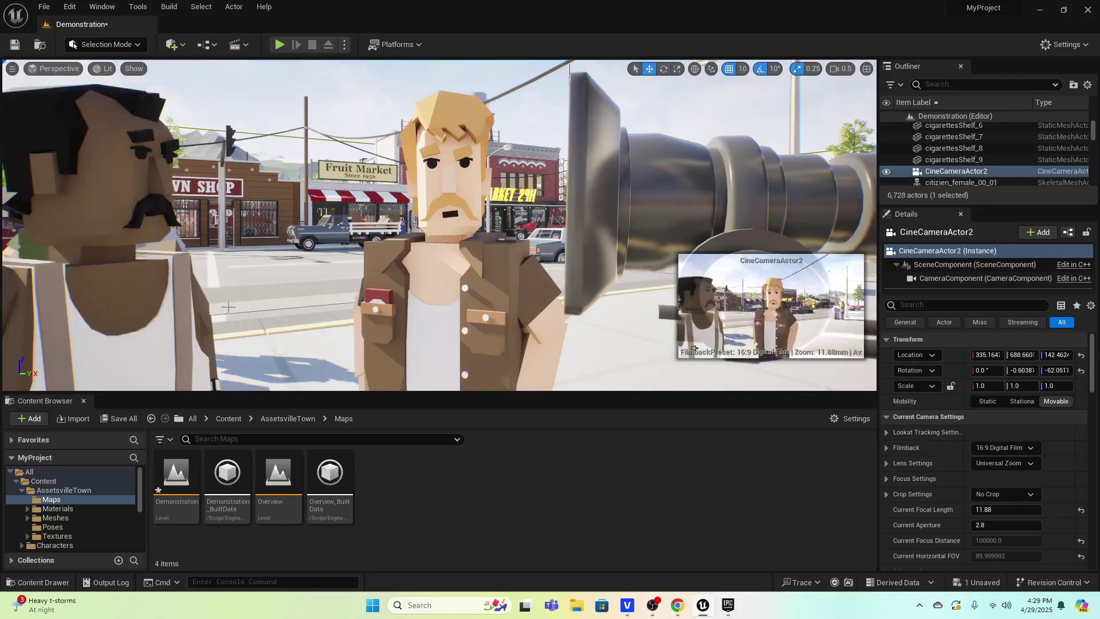
Step: Rename the newest cine camera, the one framing the blond man, as Cam3
click(983, 171)
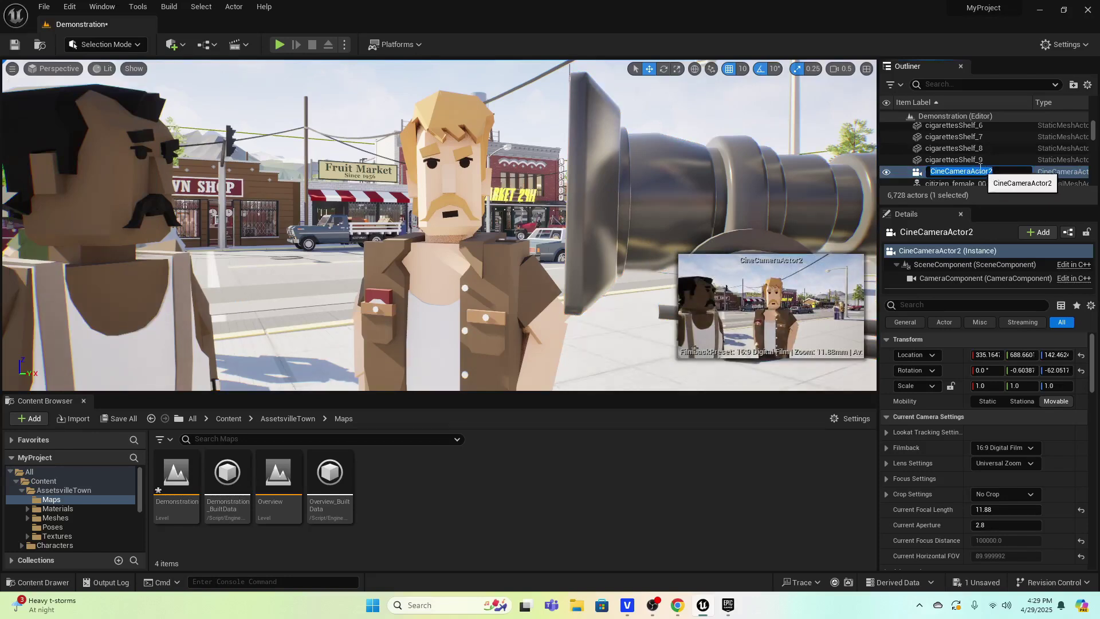
text(Ca)
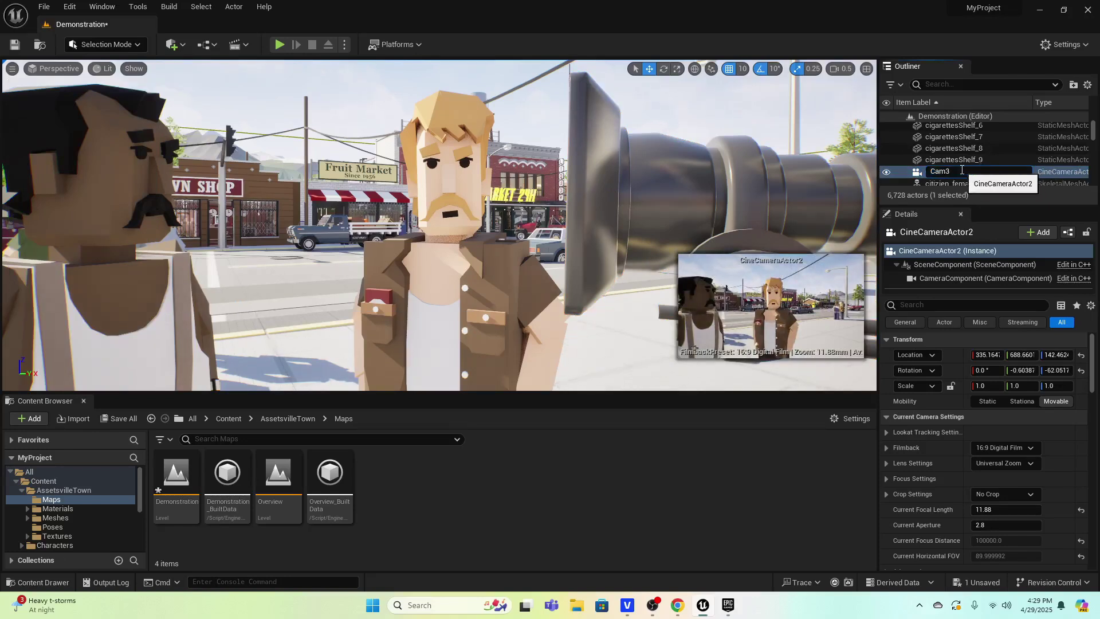
text(m3)
key(Return)
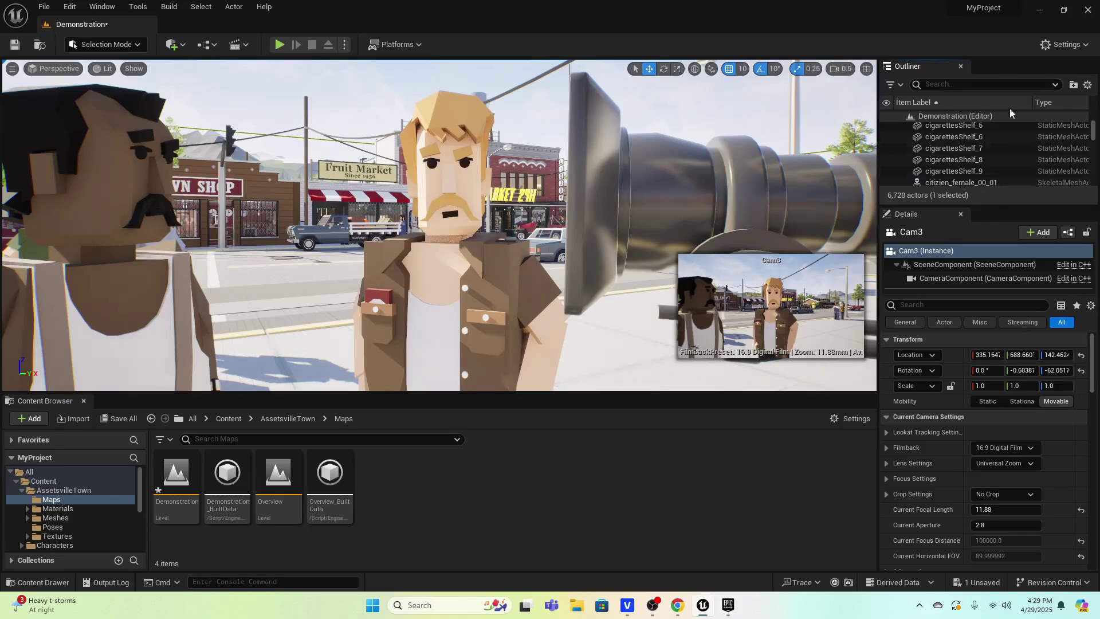
Step: Filter the level's actor list by "cam" to find the placed cameras
scroll(925, 181, down, 1)
scroll(934, 172, up, 5)
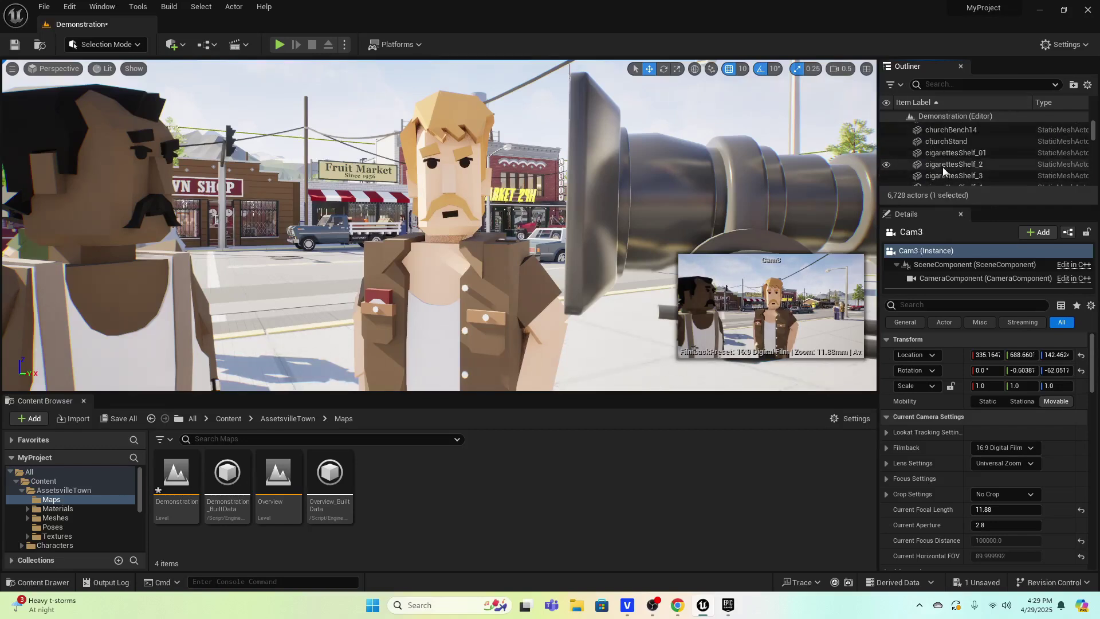
mouse_move(1092, 131)
mouse_down()
mouse_move(1090, 75)
mouse_move(1093, 141)
mouse_move(1095, 118)
mouse_up()
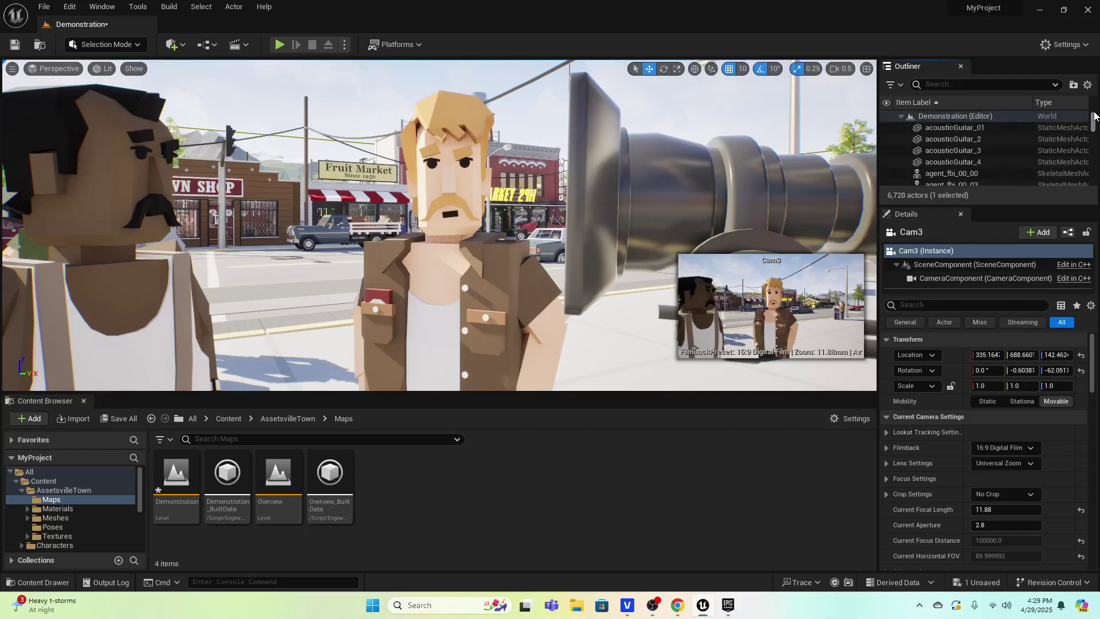
click(939, 83)
text(cam)
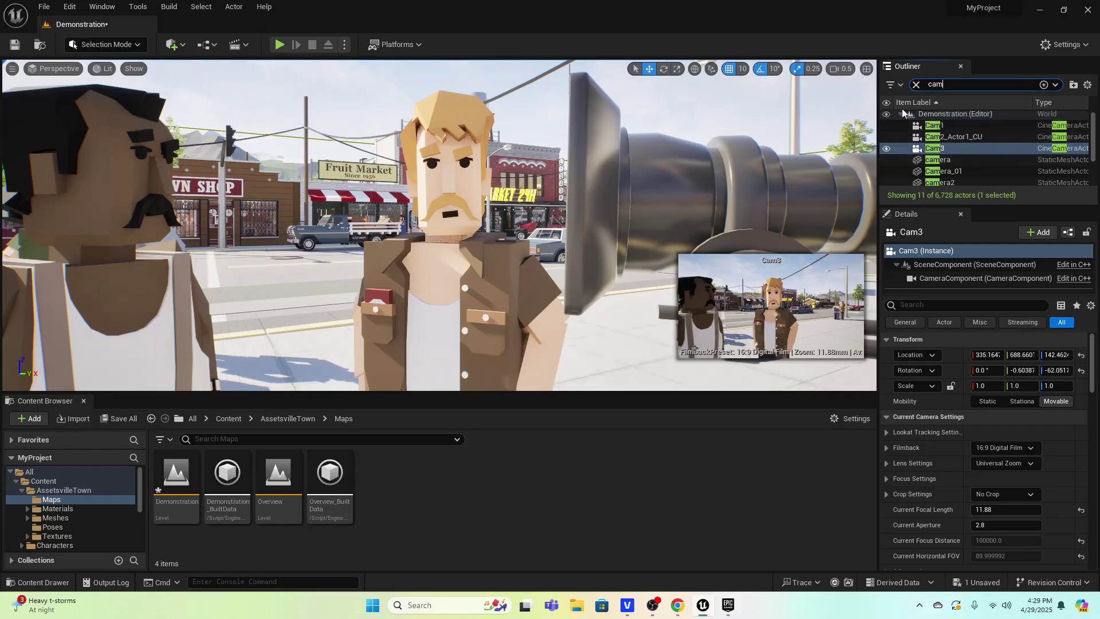
Step: Create a folder in the Outliner and place Cam1, Cam2_Actor1_CU and Cam3 in it
click(934, 125)
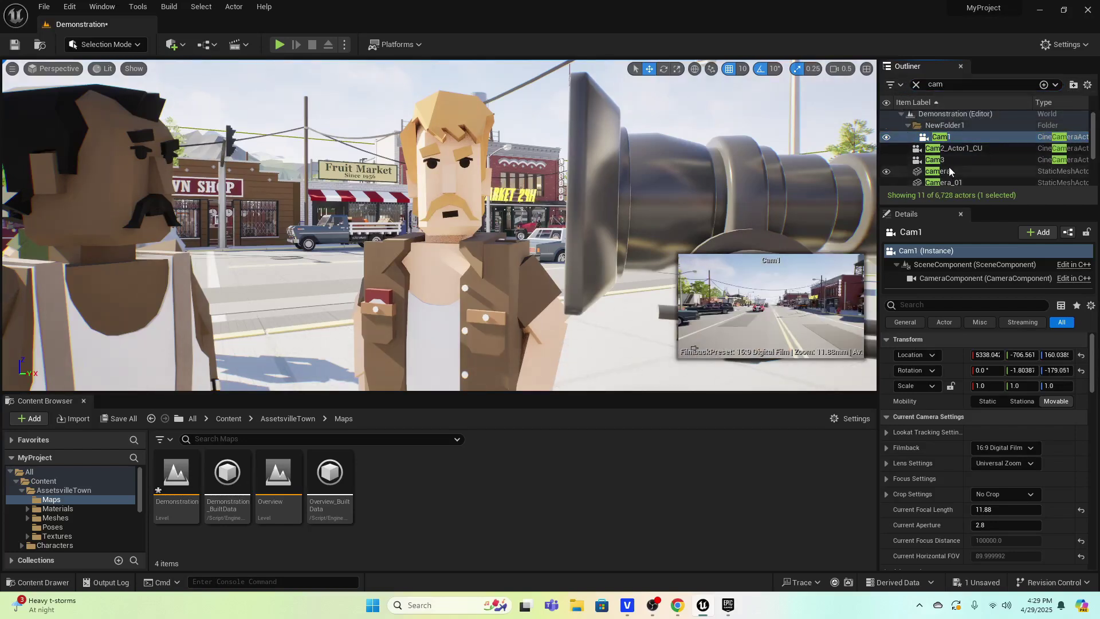
click(964, 126)
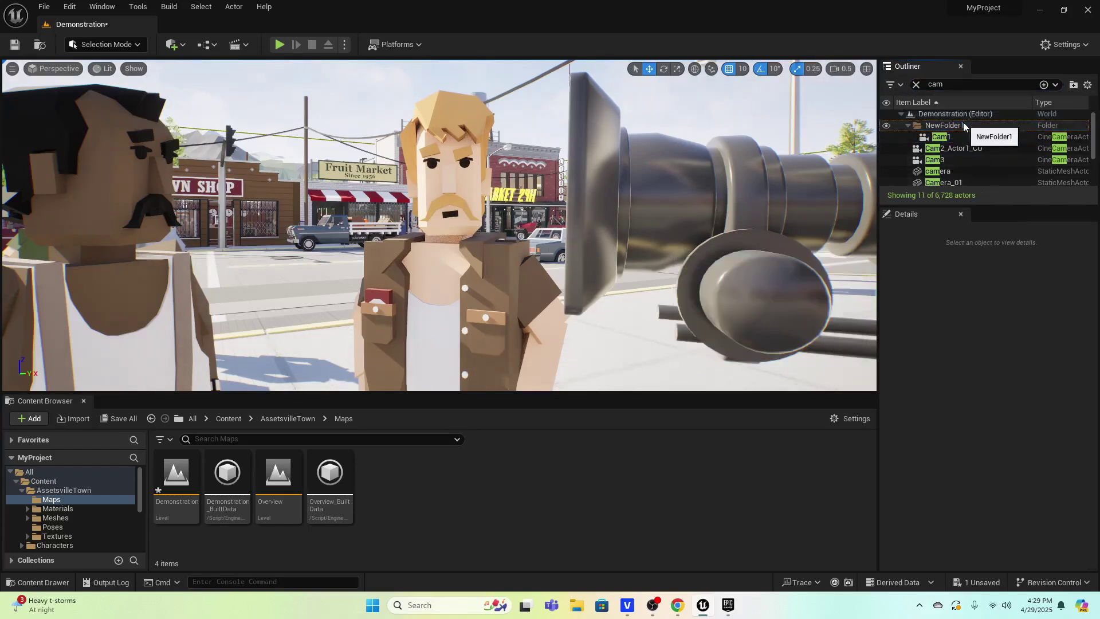
click(940, 149)
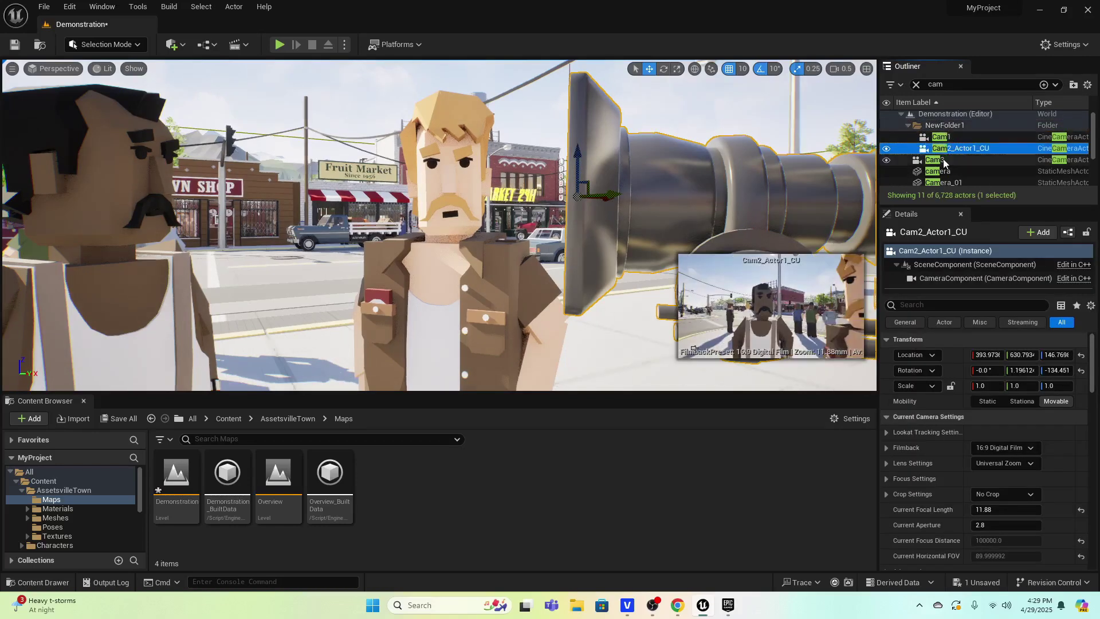
click(940, 161)
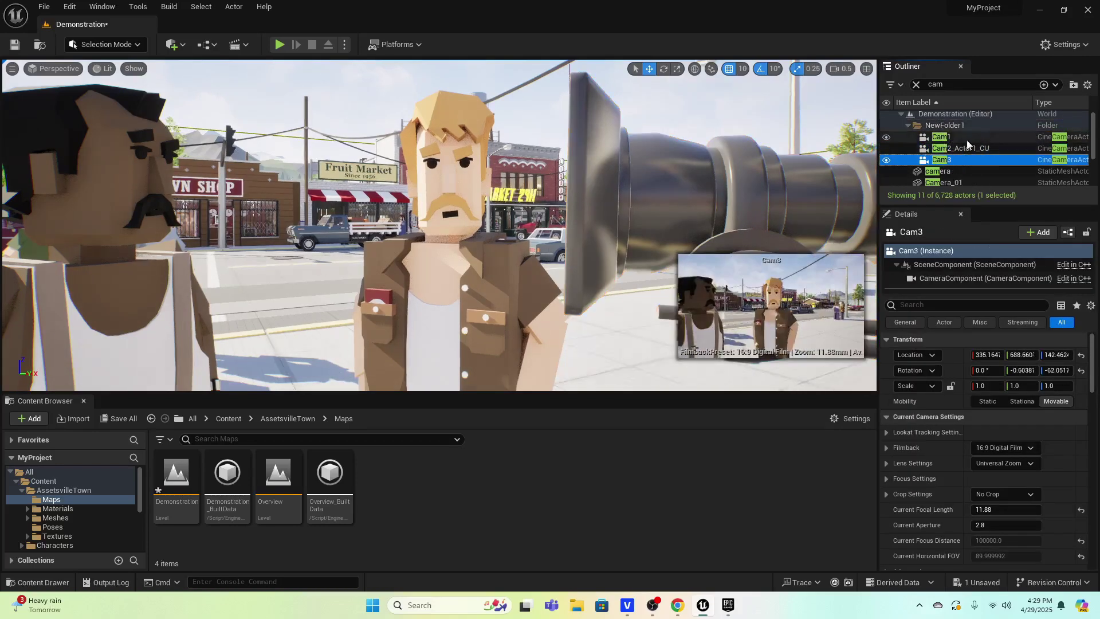
click(998, 137)
click(908, 125)
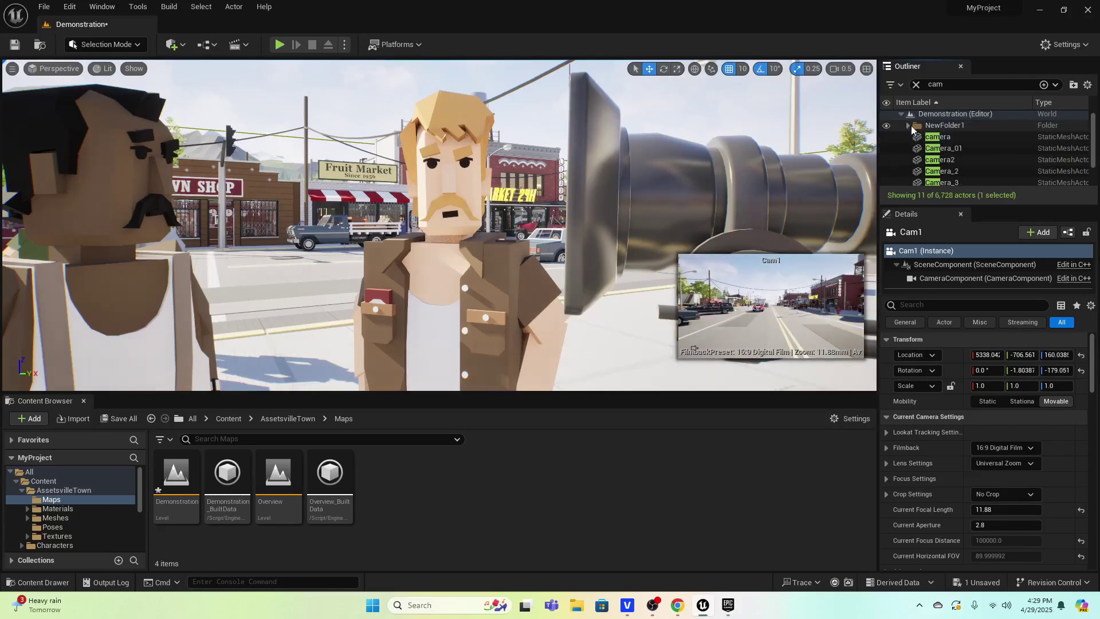
click(908, 125)
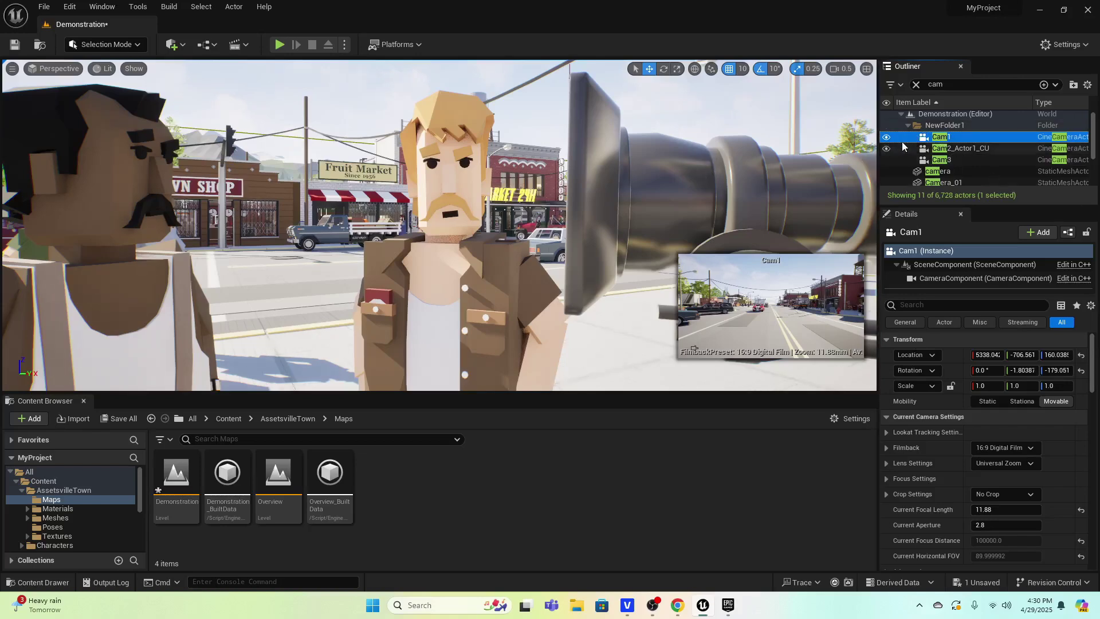
Step: Hide the Cam2_Actor1_CU camera model in the level and switch the viewport to look through that camera
click(886, 149)
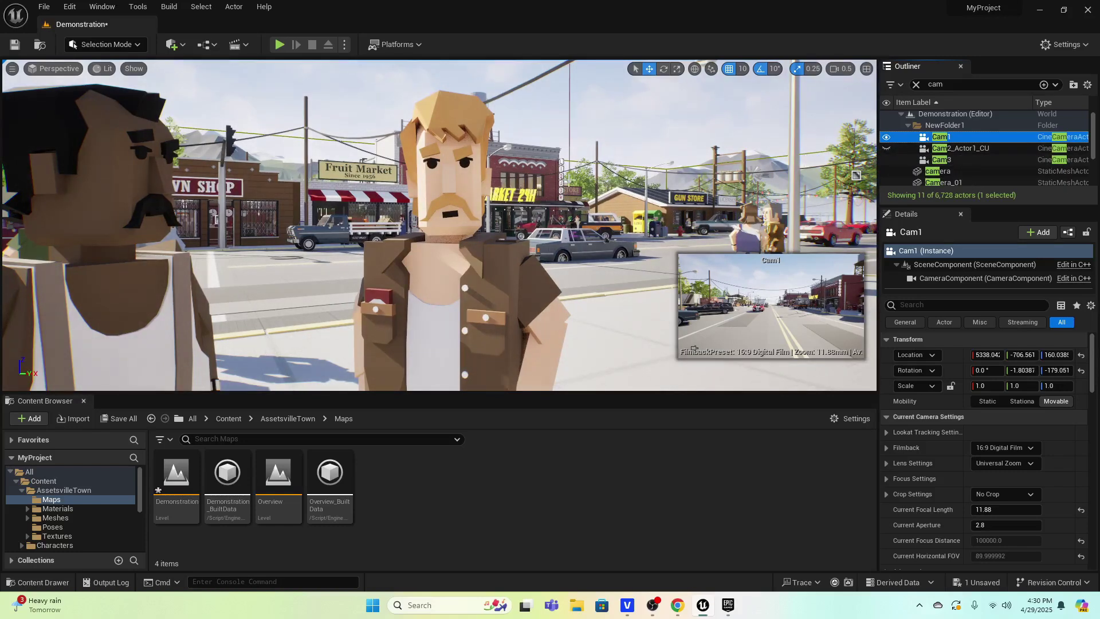
click(979, 149)
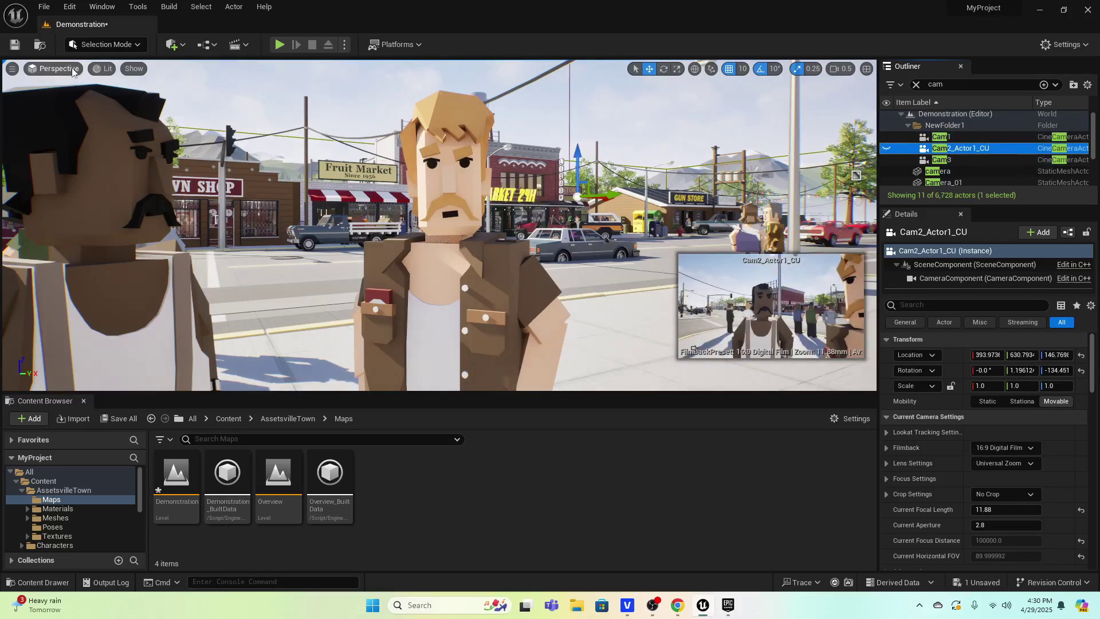
click(72, 70)
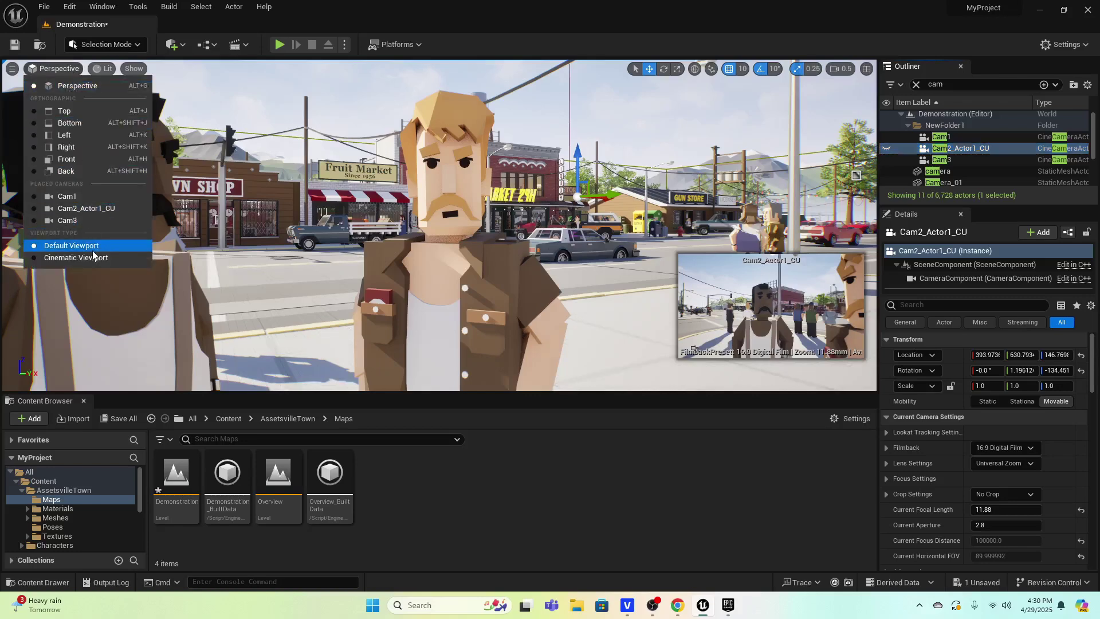
click(88, 209)
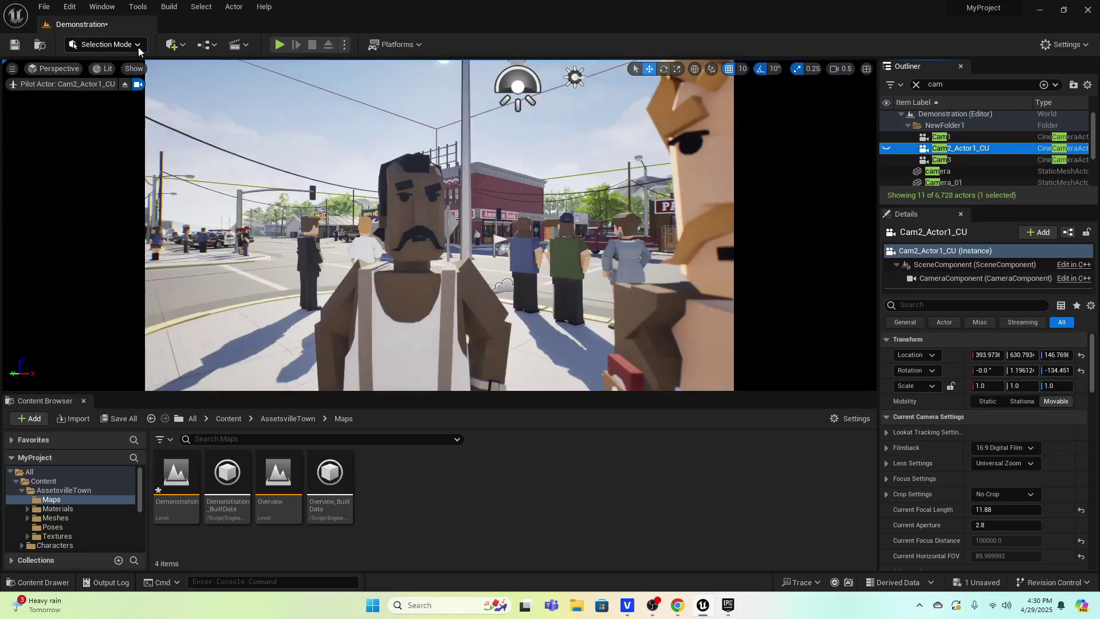
Step: Capture a high-resolution screenshot of the Cam2_Actor1_CU view
click(12, 69)
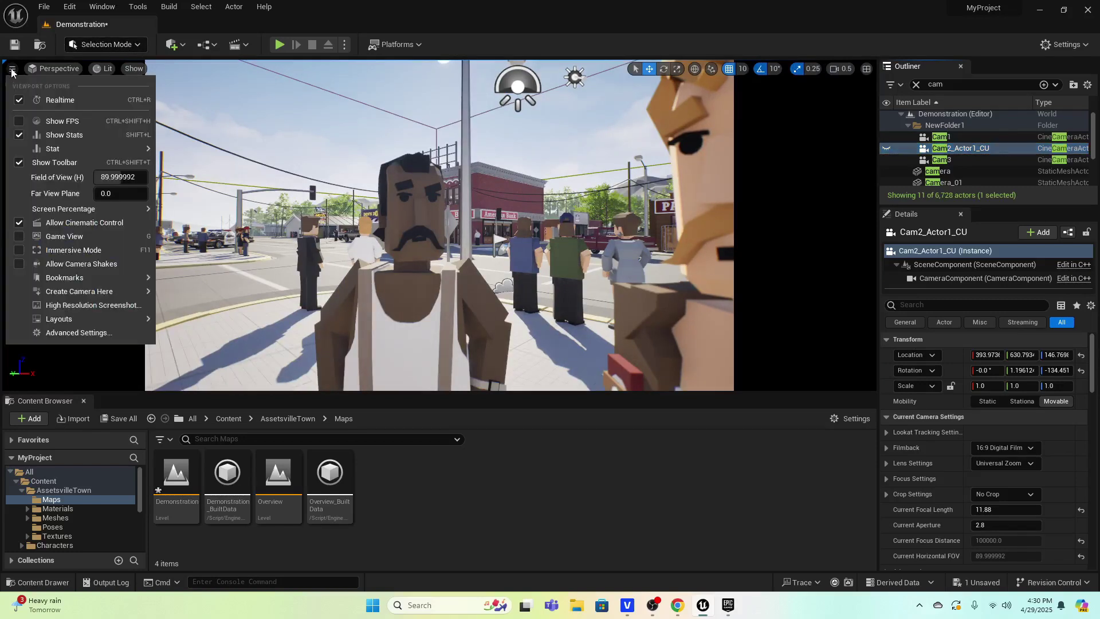
click(106, 304)
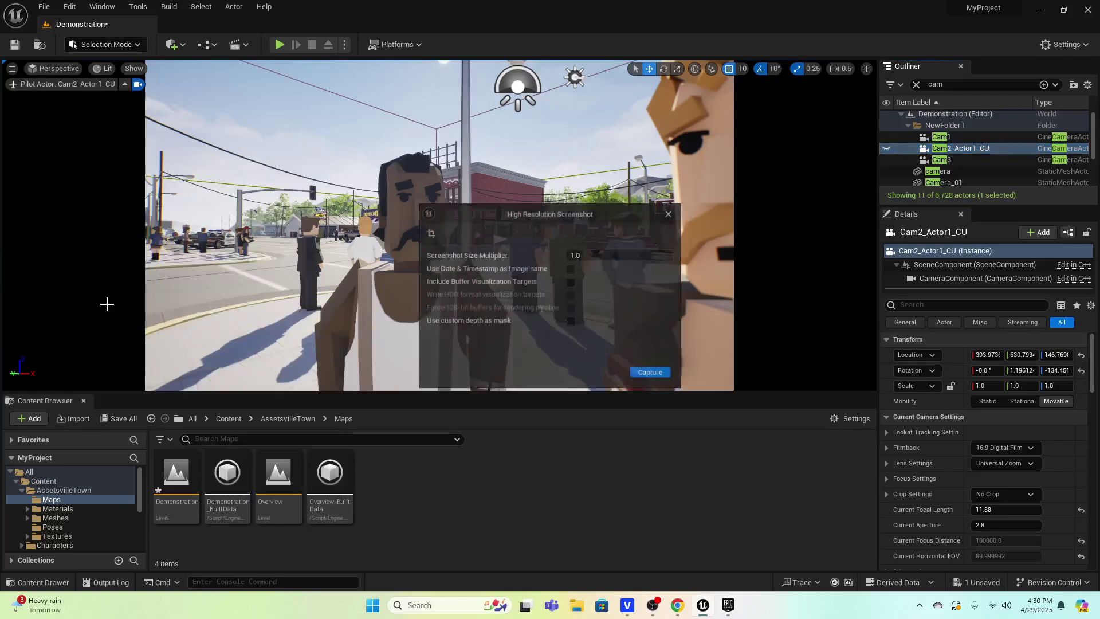
click(655, 377)
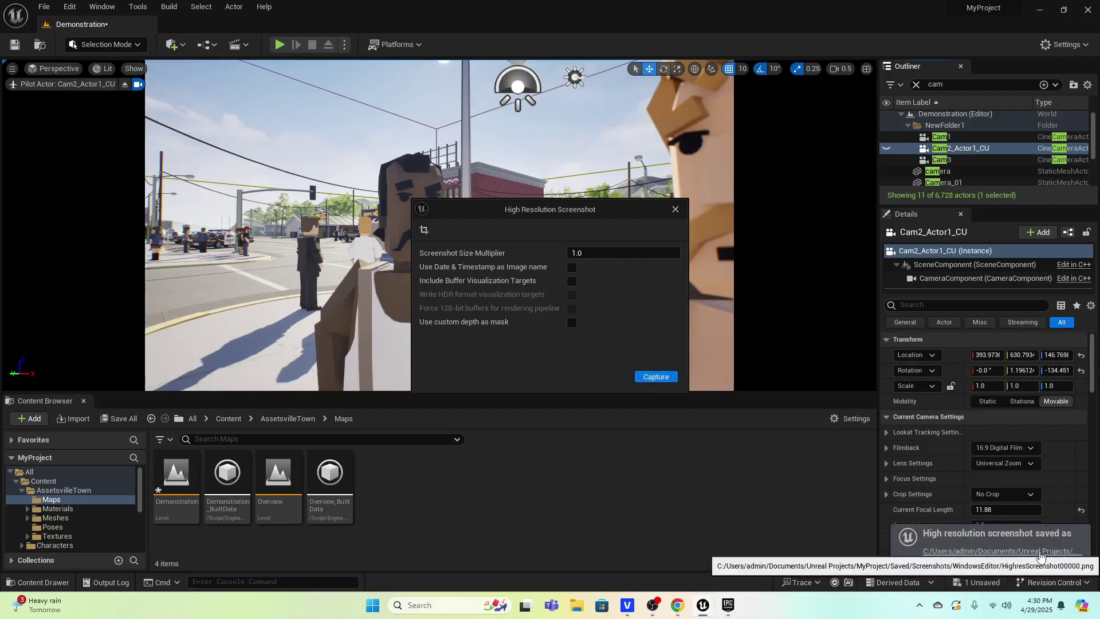
Step: Open the folder of the saved screenshot to check the image, and return to the level with the screenshot dialog closed
click(1015, 558)
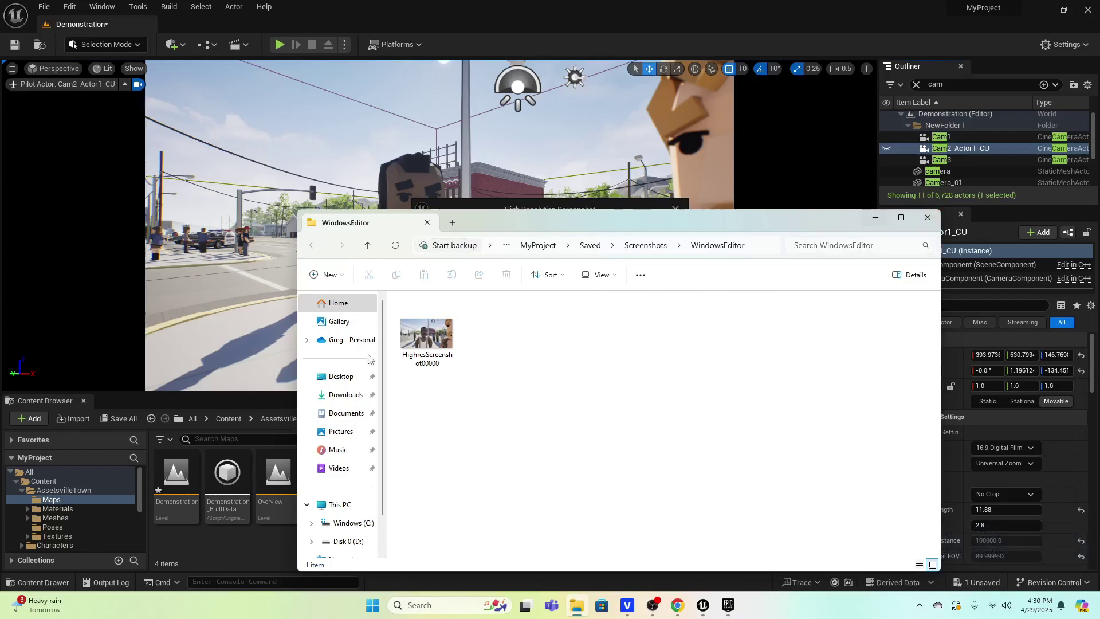
click(875, 219)
click(675, 210)
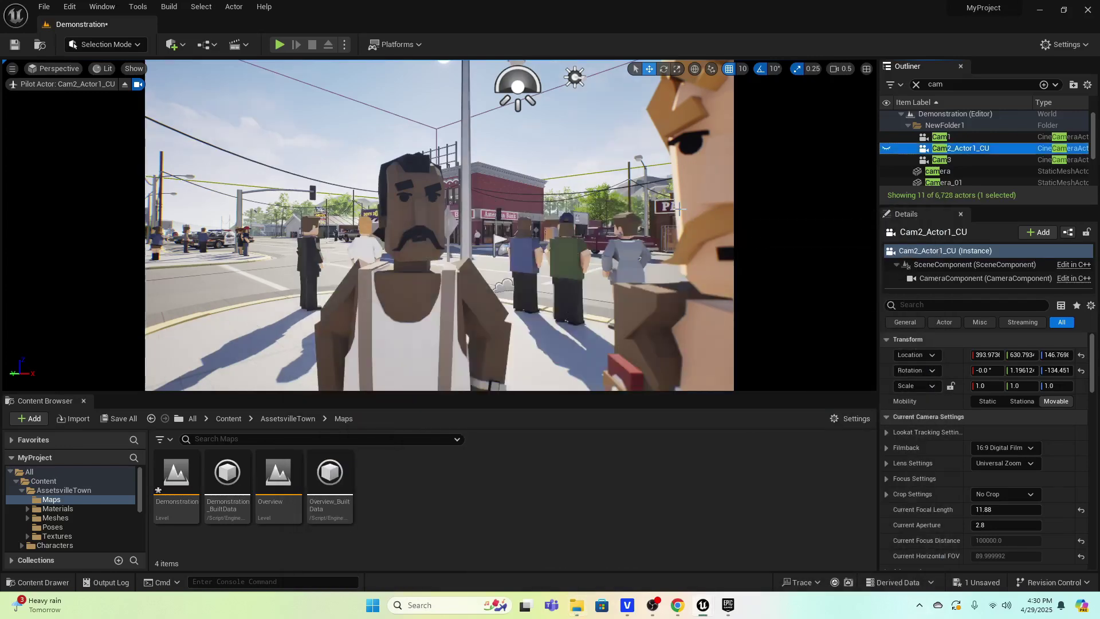